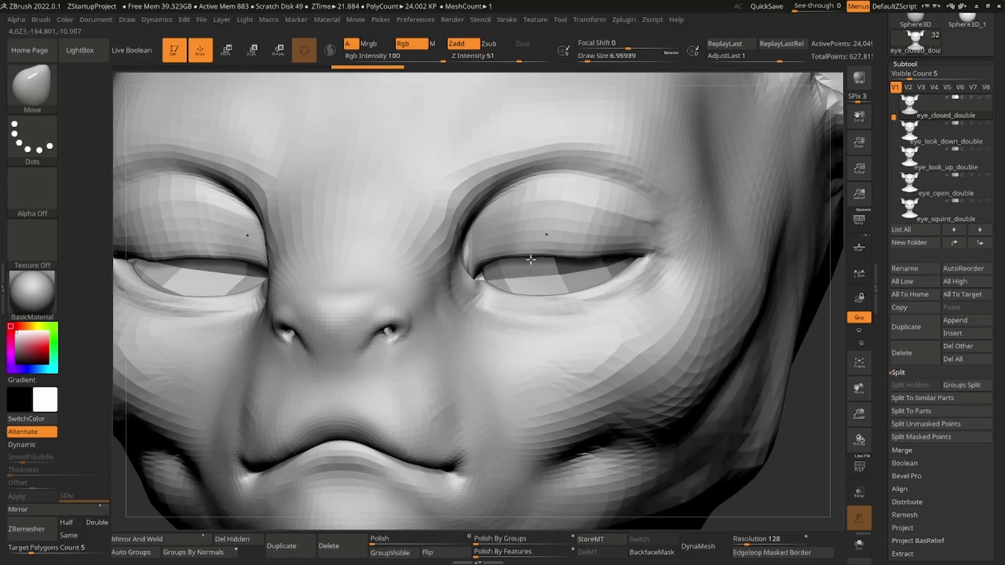
- In ZBrush, show the polygon wireframe and close the eyelids of the eye_closed_double subtool with the Move Topological brush
{"action": "key", "text": "space"}
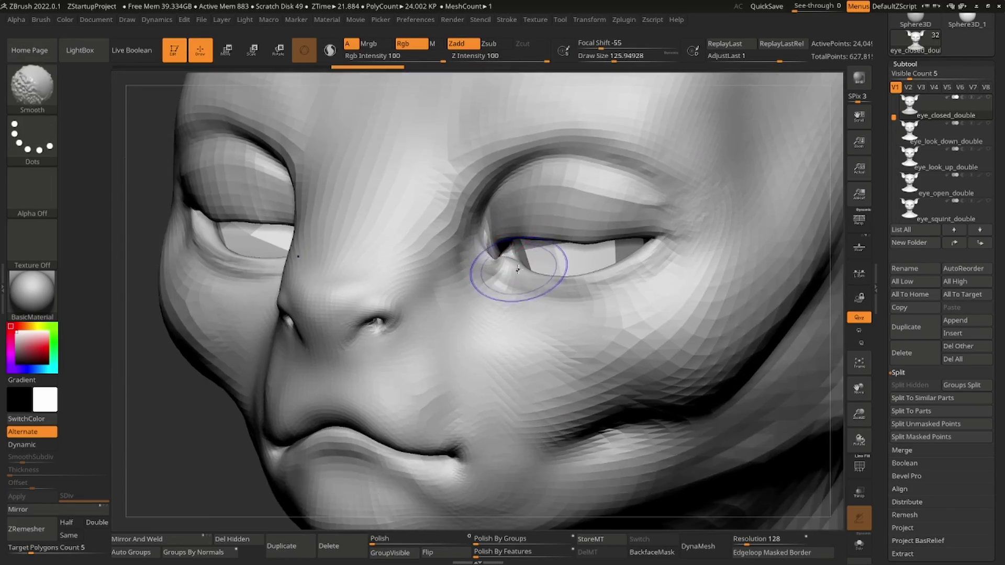
{"action": "key", "text": "shift+f"}
{"action": "mouse_move", "coordinate": [518, 269]}
{"action": "right_mouse_down", "text": "ctrl"}
{"action": "mouse_move", "coordinate": [503, 258]}
{"action": "mouse_move", "coordinate": [440, 314]}
{"action": "right_mouse_up", "text": "ctrl"}
{"action": "key", "text": "space"}
{"action": "mouse_move", "coordinate": [494, 248]}
{"action": "left_mouse_down"}
{"action": "mouse_move", "coordinate": [505, 250]}
{"action": "mouse_move", "coordinate": [498, 260]}
{"action": "left_mouse_up"}
{"action": "mouse_move", "coordinate": [498, 260]}
{"action": "right_mouse_down", "text": "ctrl"}
{"action": "mouse_move", "coordinate": [516, 222]}
{"action": "mouse_move", "coordinate": [521, 238]}
{"action": "right_mouse_up", "text": "ctrl"}
{"action": "mouse_move", "coordinate": [641, 249]}
{"action": "left_mouse_down", "text": "ctrl"}
{"action": "mouse_move", "coordinate": [668, 236]}
{"action": "mouse_move", "coordinate": [584, 290]}
{"action": "mouse_move", "coordinate": [506, 270]}
{"action": "left_mouse_up", "text": "ctrl"}
{"action": "mouse_move", "coordinate": [628, 273]}
{"action": "right_mouse_down"}
{"action": "mouse_move", "coordinate": [563, 256]}
{"action": "mouse_move", "coordinate": [618, 267]}
{"action": "right_mouse_up"}
{"action": "key", "text": "space"}
{"action": "left_click_drag", "start_coordinate": [612, 213], "coordinate": [621, 214]}
{"action": "left_click_drag", "start_coordinate": [531, 208], "coordinate": [533, 222]}
{"action": "right_click_drag", "start_coordinate": [588, 206], "coordinate": [555, 209]}
{"action": "left_click_drag", "start_coordinate": [589, 212], "coordinate": [591, 228]}
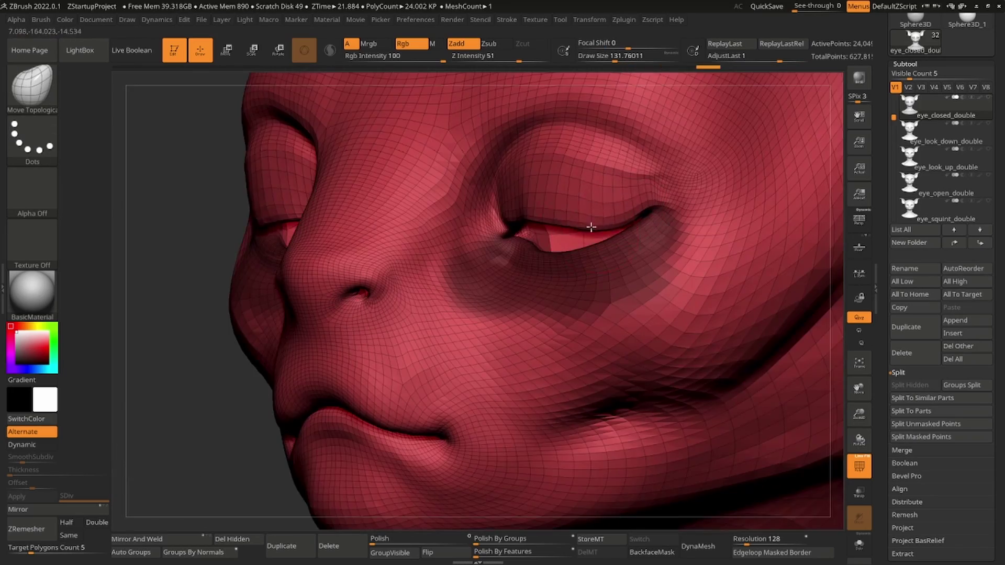
{"action": "mouse_move", "coordinate": [591, 227]}
{"action": "right_mouse_down"}
{"action": "mouse_move", "coordinate": [615, 234]}
{"action": "mouse_move", "coordinate": [637, 218]}
{"action": "right_mouse_up"}
{"action": "left_click_drag", "start_coordinate": [638, 218], "coordinate": [549, 208], "text": "shift"}
{"action": "mouse_move", "coordinate": [548, 208]}
{"action": "right_mouse_down"}
{"action": "mouse_move", "coordinate": [523, 246]}
{"action": "mouse_move", "coordinate": [539, 242]}
{"action": "mouse_move", "coordinate": [520, 251]}
{"action": "mouse_move", "coordinate": [557, 260]}
{"action": "mouse_move", "coordinate": [494, 243]}
{"action": "mouse_move", "coordinate": [568, 218]}
{"action": "mouse_move", "coordinate": [523, 251]}
{"action": "mouse_move", "coordinate": [523, 240]}
{"action": "mouse_move", "coordinate": [503, 248]}
{"action": "right_mouse_up"}
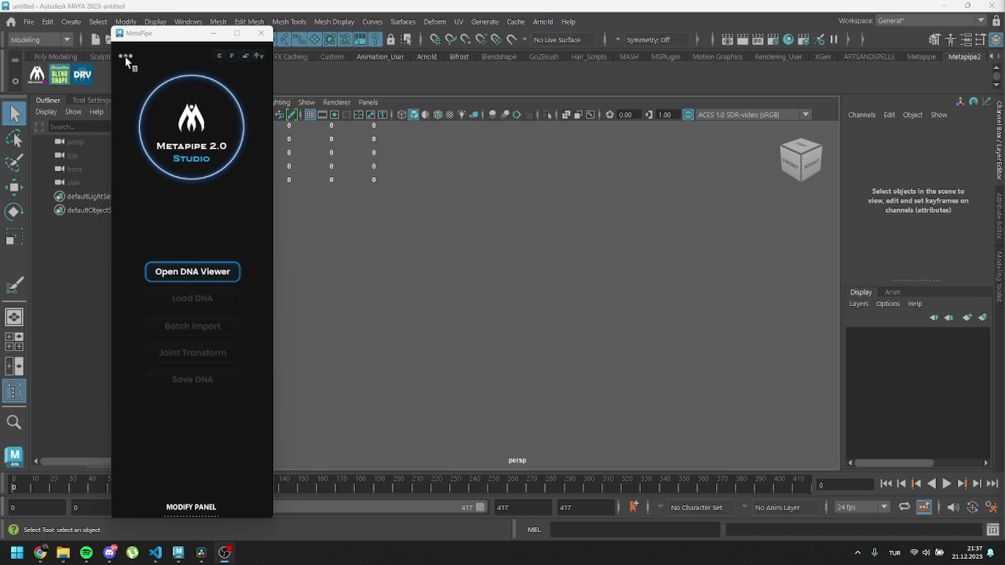
- In Maya, open MetaPipe's starter scene and load the DNA for the head rig
{"action": "left_click", "coordinate": [125, 56]}
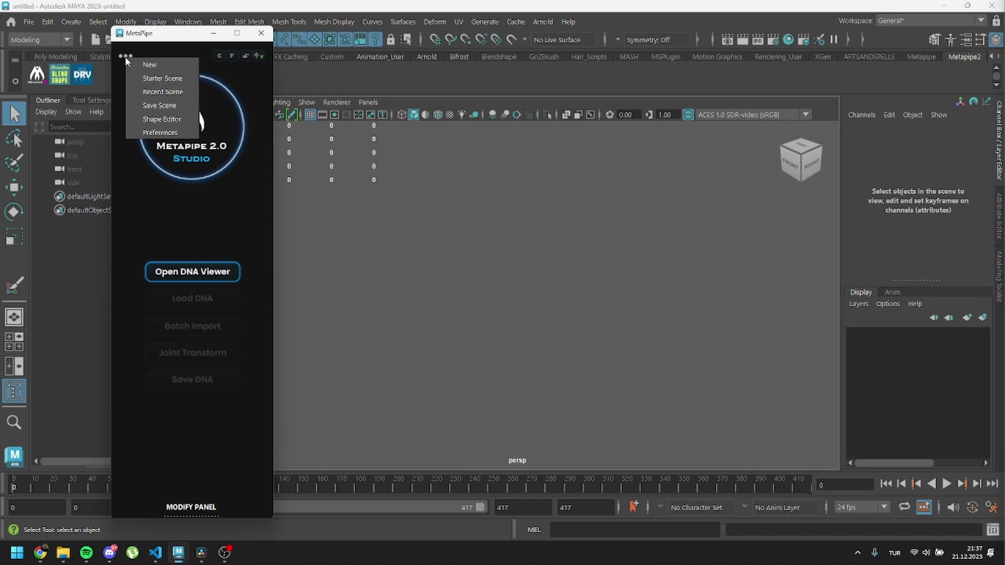
{"action": "left_click", "coordinate": [144, 80]}
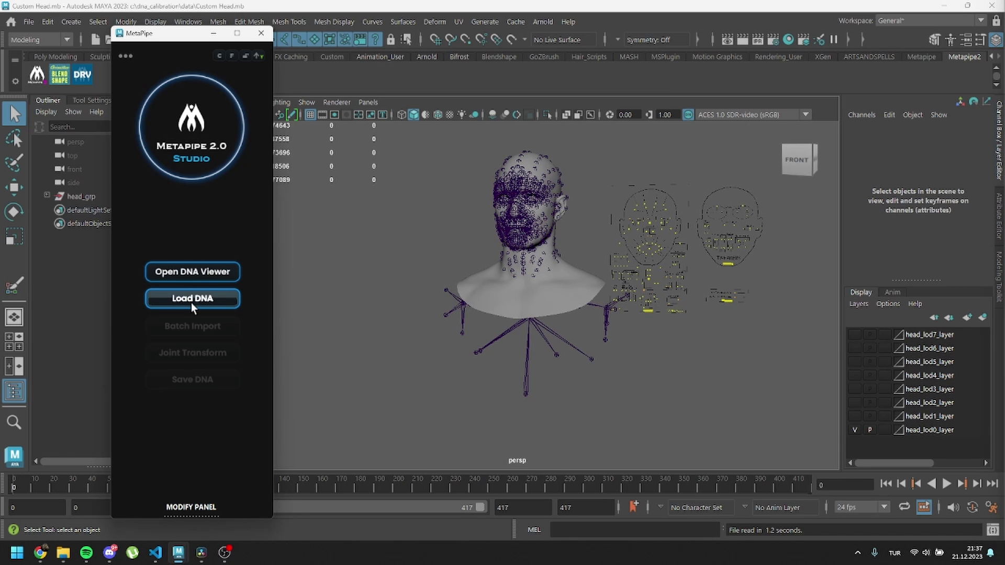
{"action": "left_click", "coordinate": [192, 303]}
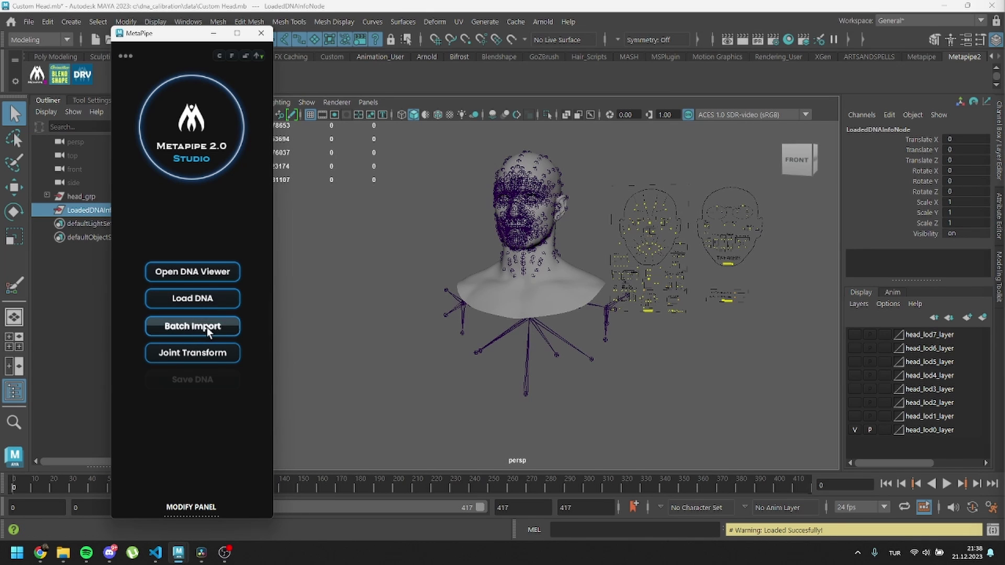
- Try moving the mouth control CTRL_C_mouth on the face board, undo the move and clear the selection
{"action": "left_click", "coordinate": [648, 250]}
{"action": "key", "text": "w"}
{"action": "left_click_drag", "start_coordinate": [694, 208], "coordinate": [682, 227]}
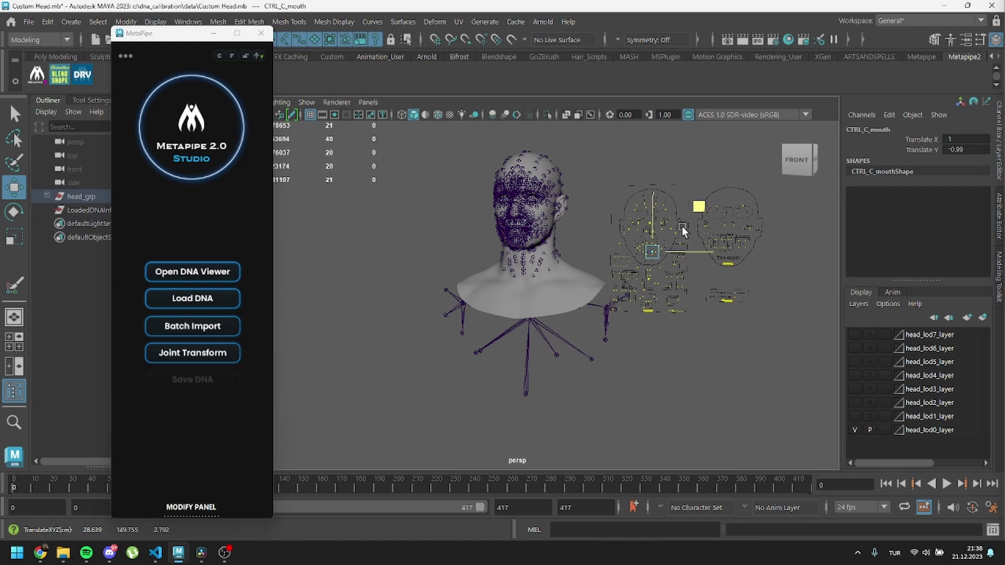
{"action": "key", "text": "ctrl+z"}
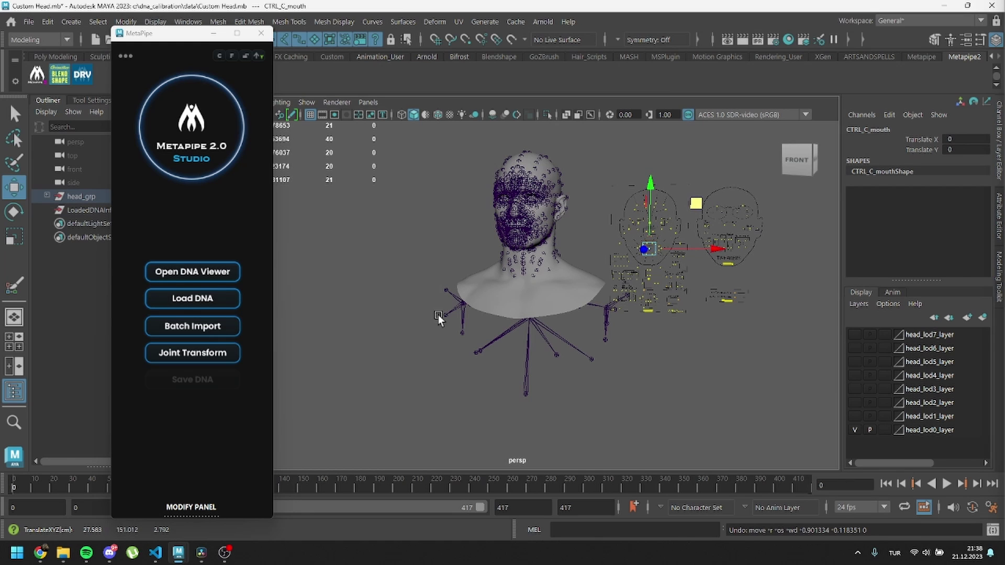
{"action": "left_click", "coordinate": [399, 287]}
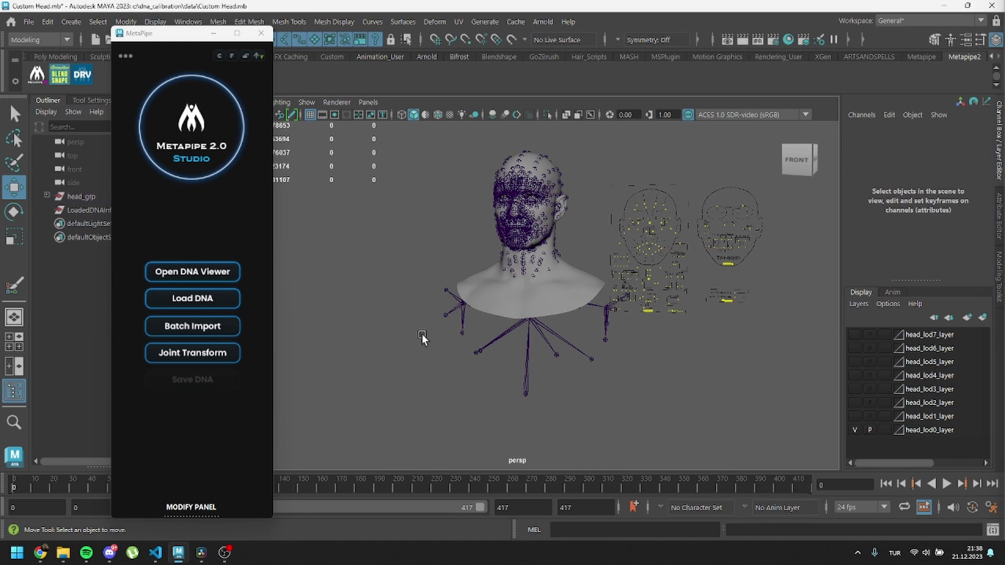
- Batch import all six OBJ files from the C:\AnS Test folder, from CreatureeyeLeft.obj to MetaTeeth.obj
{"action": "left_click", "coordinate": [208, 329]}
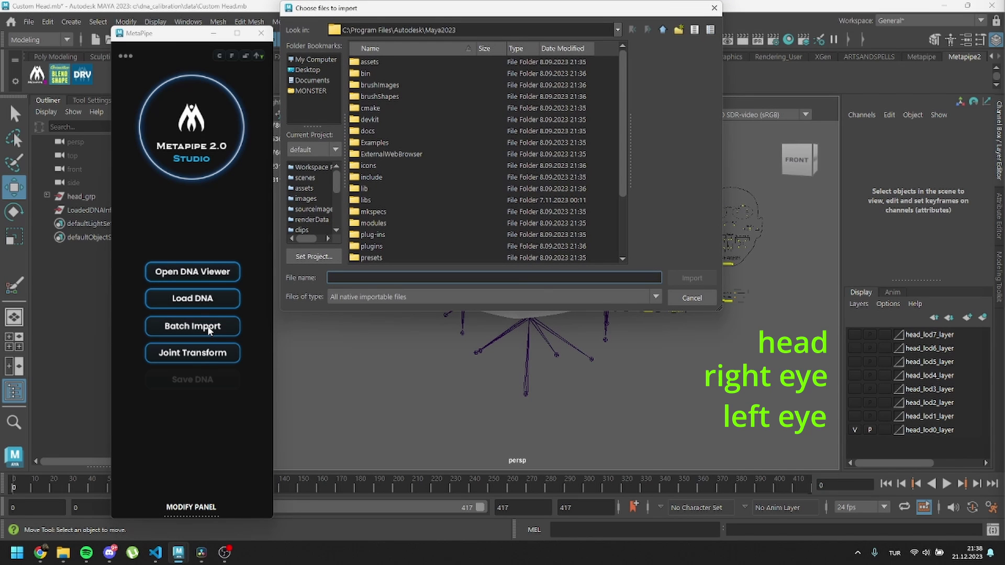
{"action": "left_click", "coordinate": [315, 60]}
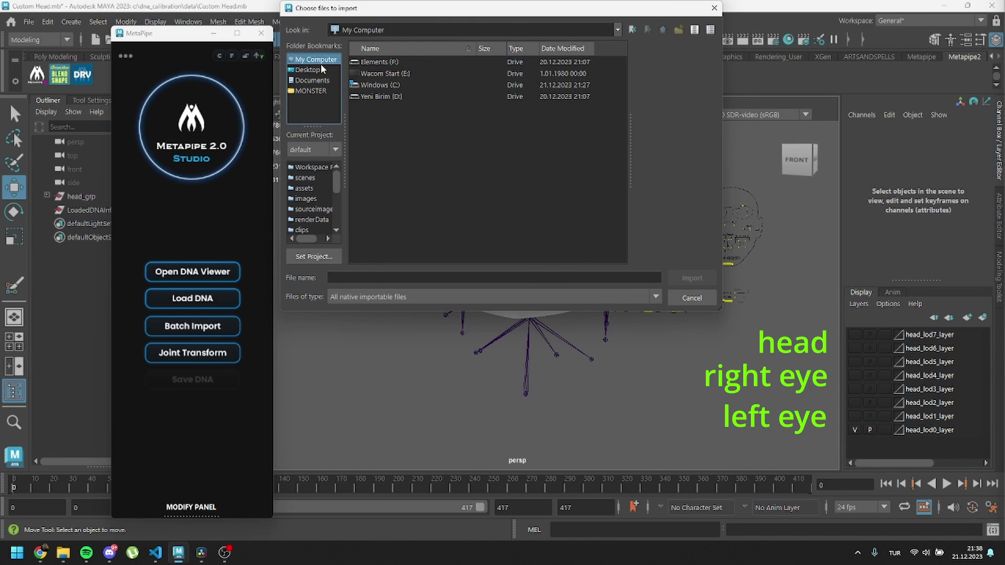
{"action": "double_click", "coordinate": [378, 85]}
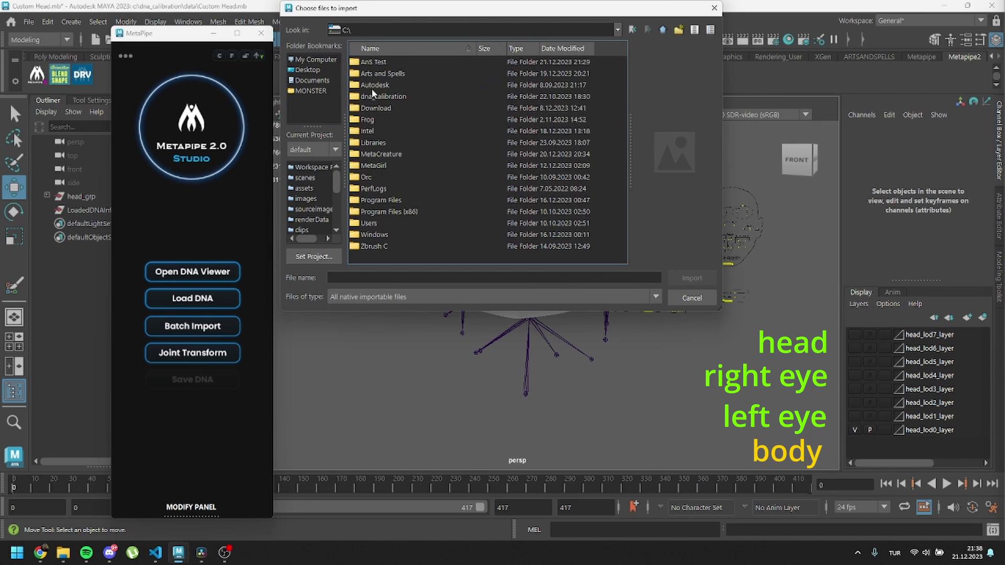
{"action": "double_click", "coordinate": [374, 63]}
{"action": "left_click", "coordinate": [373, 121], "text": "shift"}
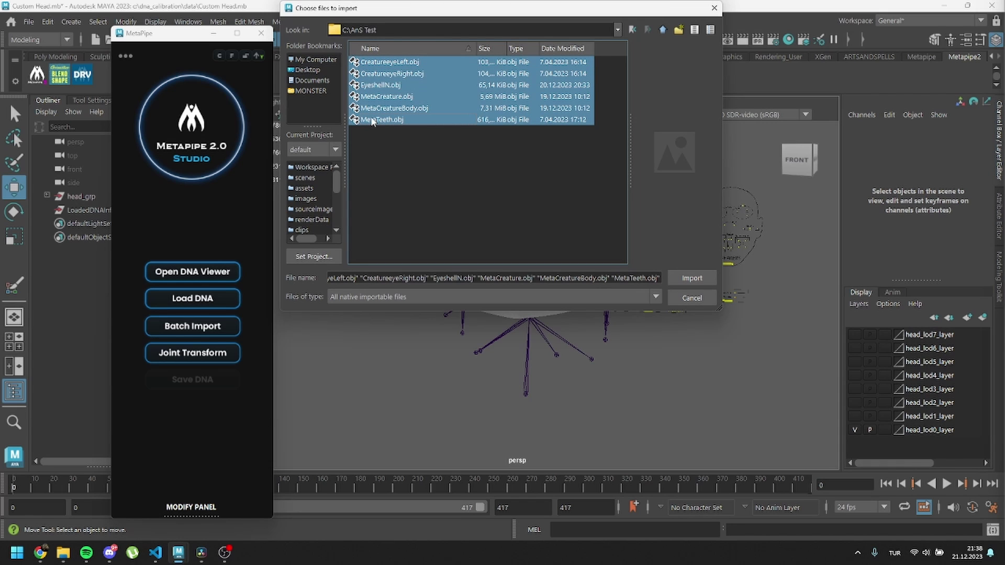
{"action": "left_click", "coordinate": [690, 278]}
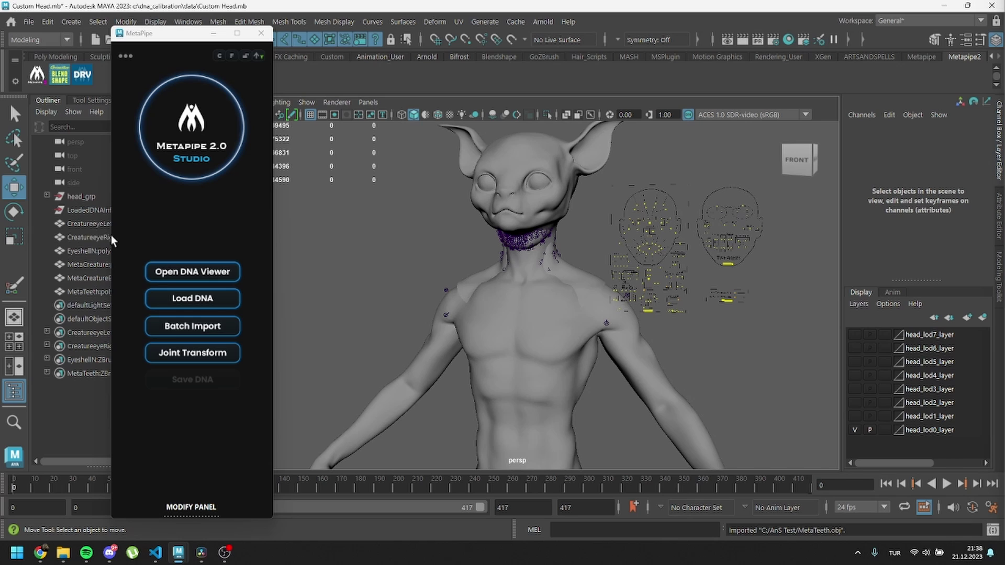
- Select all six imported creature meshes, run Joint Transform on them and save the DNA
{"action": "left_click", "coordinate": [79, 224]}
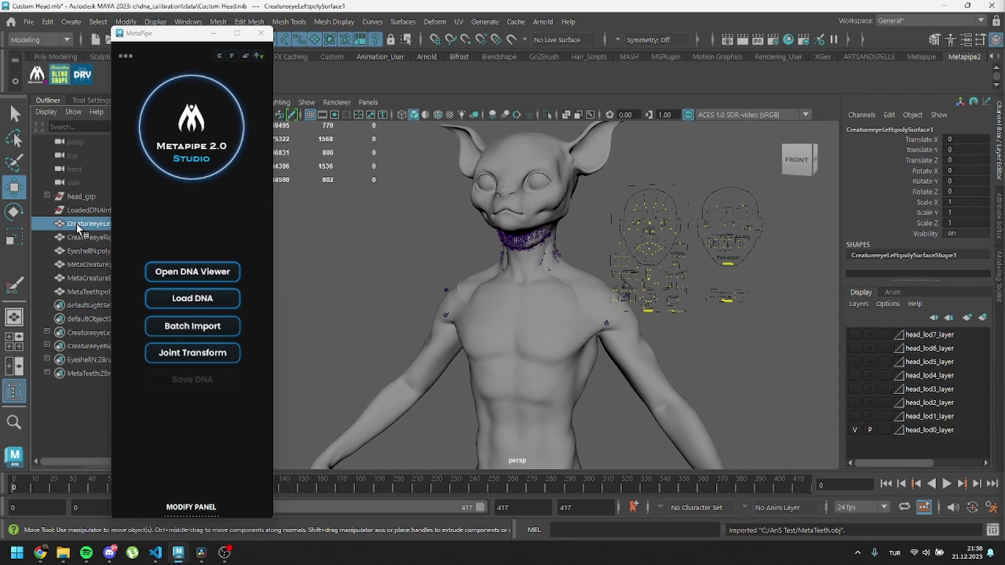
{"action": "left_click", "coordinate": [81, 292], "text": "shift"}
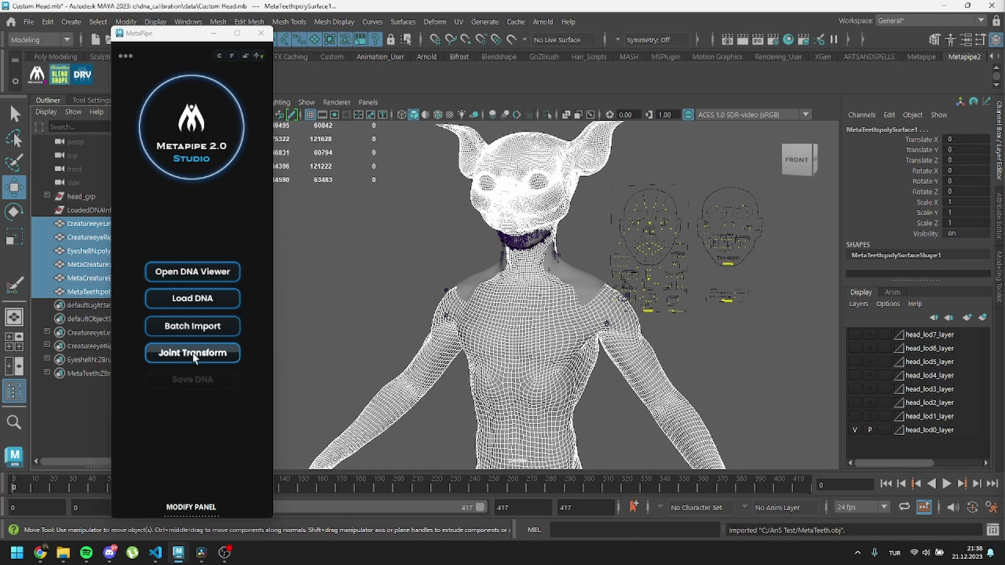
{"action": "left_click", "coordinate": [227, 355]}
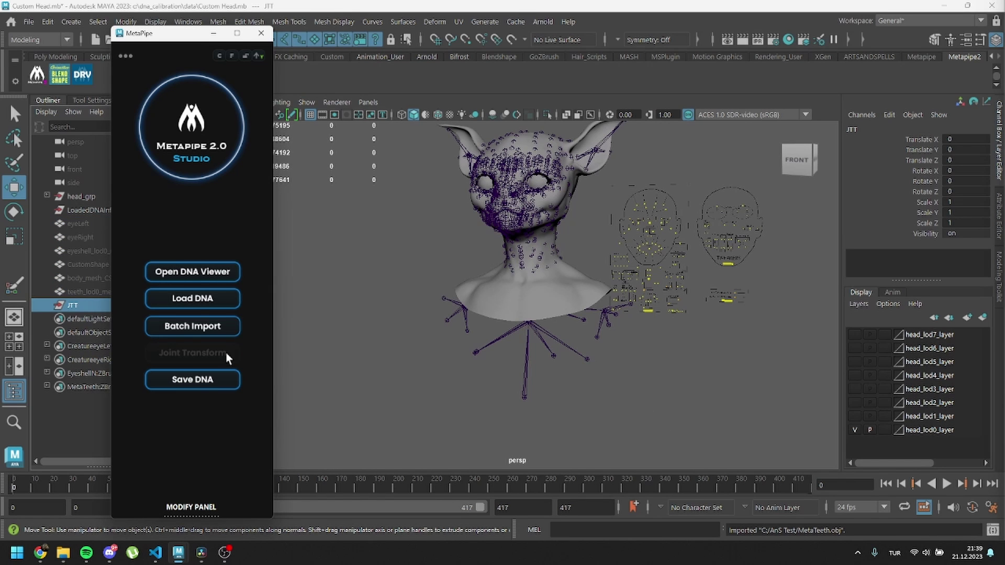
{"action": "left_click", "coordinate": [223, 386]}
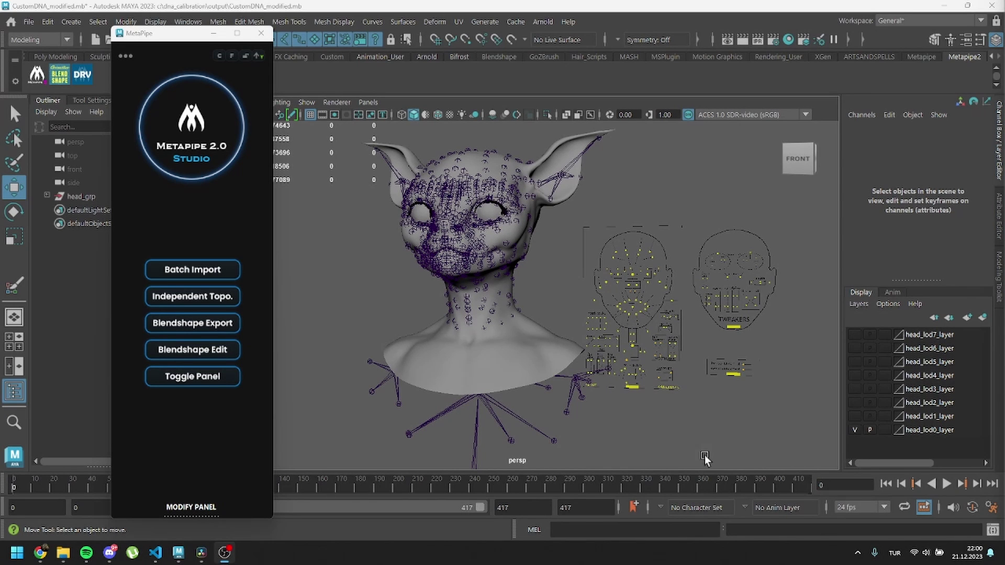
- Hide the joints in the perspective viewport of the modified creature head scene
{"action": "left_click", "coordinate": [307, 102]}
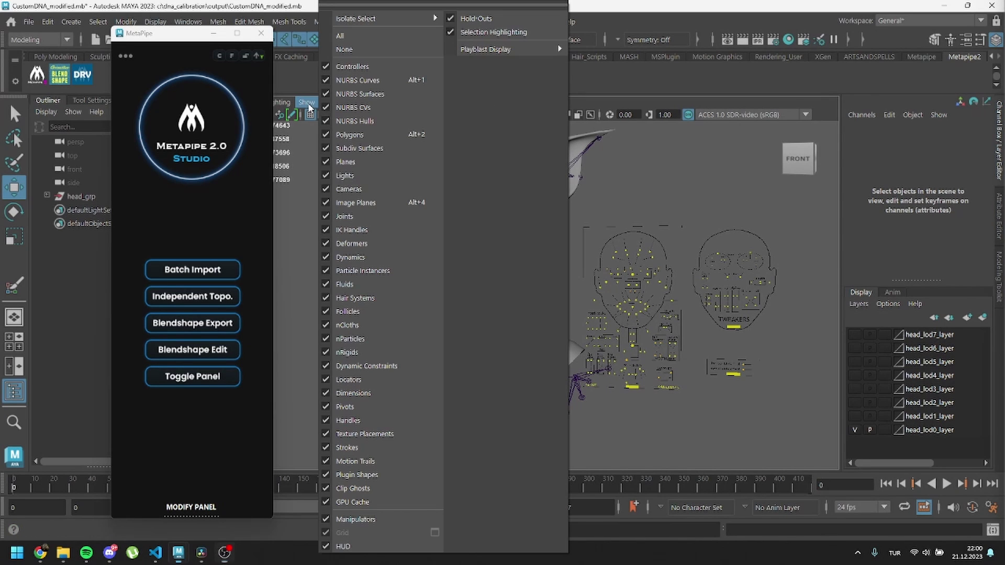
{"action": "left_click", "coordinate": [330, 217]}
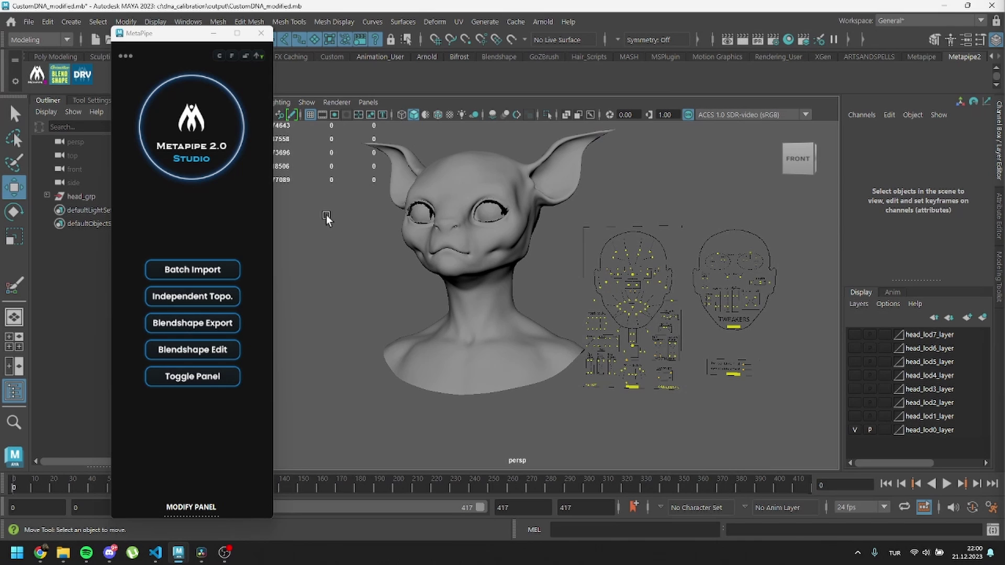
- Try moving the jaw control CTRL_C_jaw on the face board and undo the move
{"action": "left_click", "coordinate": [633, 358]}
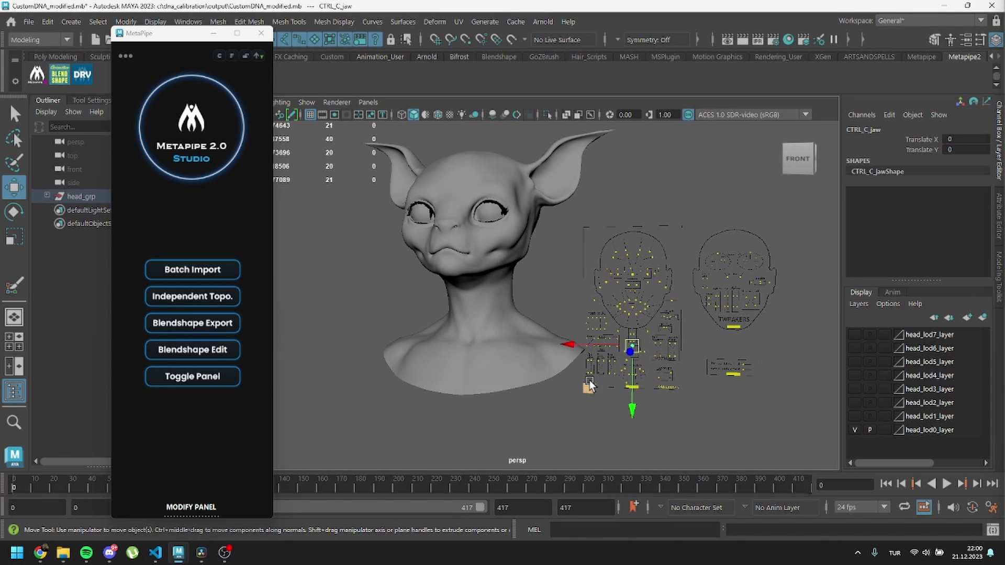
{"action": "left_click_drag", "start_coordinate": [631, 357], "coordinate": [592, 387]}
{"action": "key", "text": "ctrl+z"}
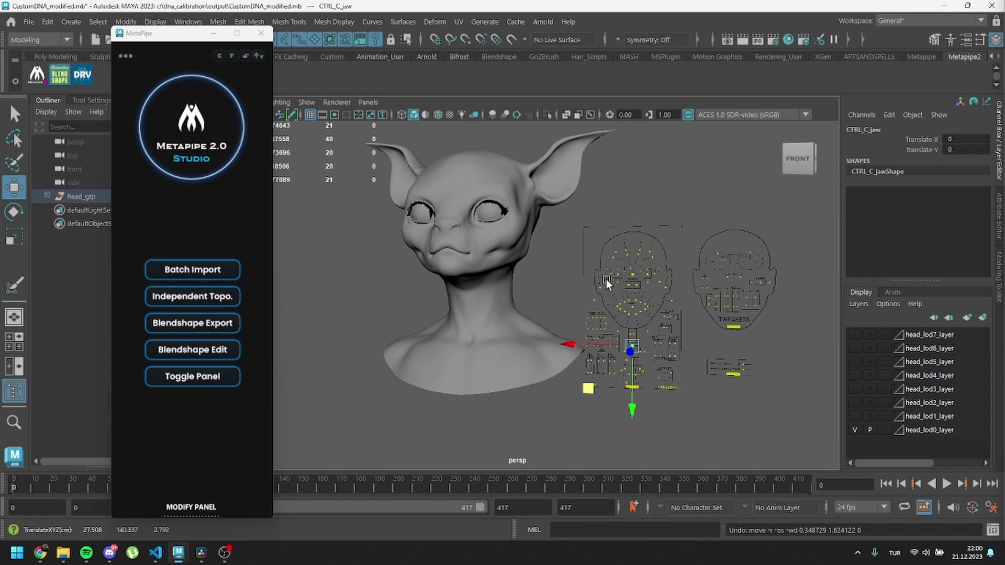
- Test both eye blink controls at Translate Y 1, inspect the closed eyelids up close and undo the move
{"action": "left_click", "coordinate": [610, 274]}
{"action": "left_click", "coordinate": [654, 275], "text": "shift"}
{"action": "left_click_drag", "start_coordinate": [653, 303], "coordinate": [649, 321]}
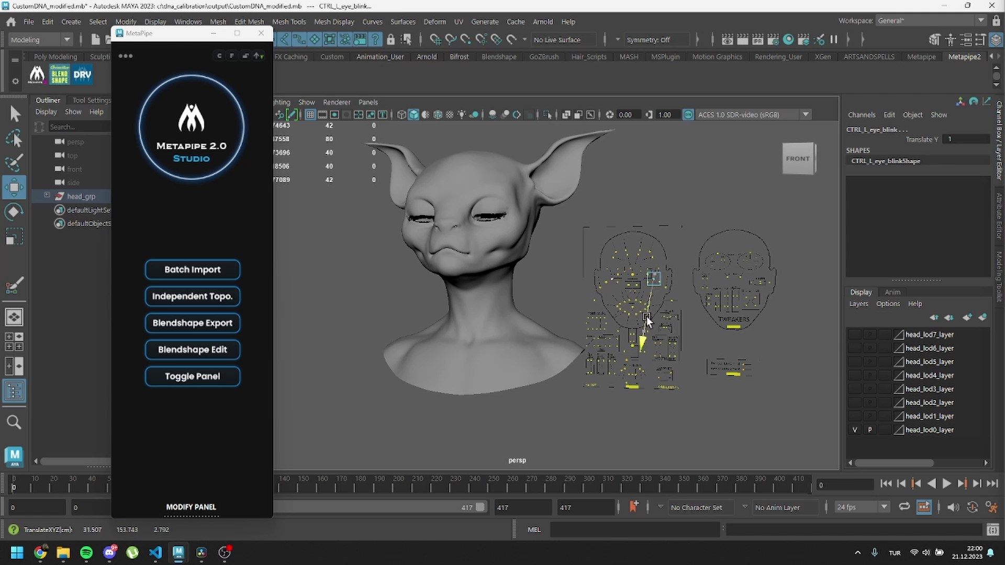
{"action": "scroll", "coordinate": [496, 236], "scroll_direction": "up", "scroll_amount": 5}
{"action": "scroll", "coordinate": [462, 214], "scroll_direction": "up", "scroll_amount": 3}
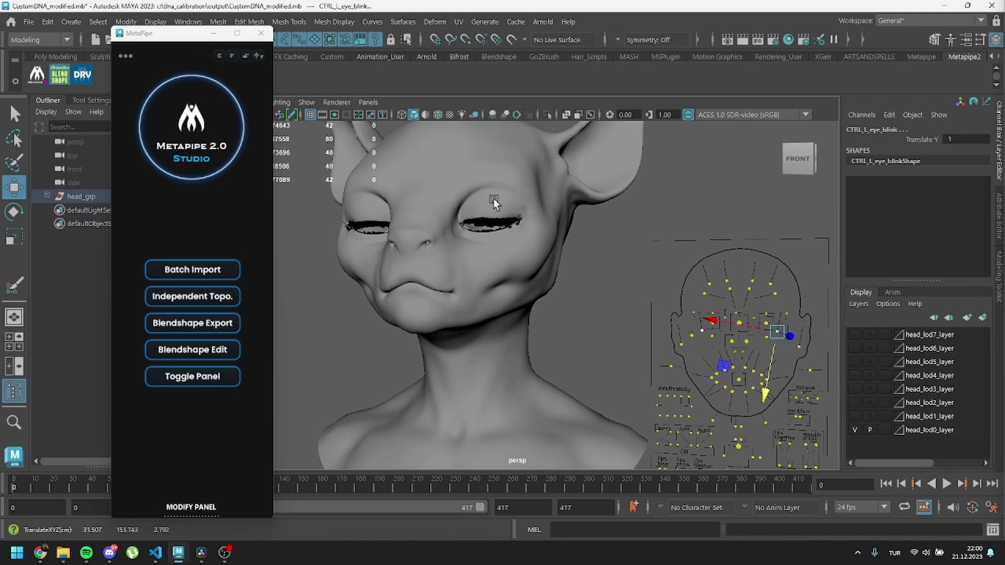
{"action": "key", "text": "ctrl+z"}
{"action": "key", "text": "ctrl+z"}
{"action": "key", "text": "ctrl+z"}
{"action": "key", "text": "ctrl+z"}
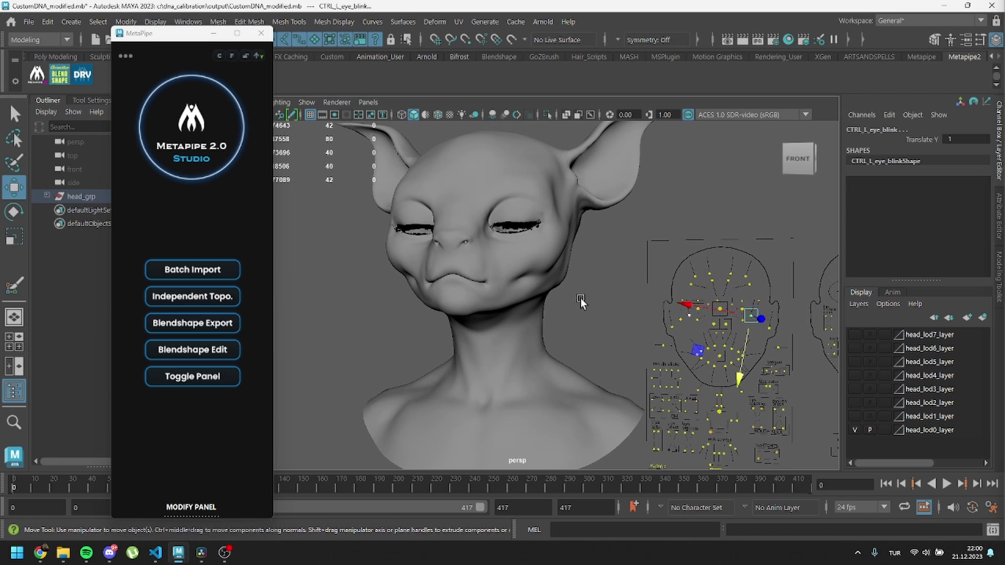
{"action": "right_click_drag", "start_coordinate": [570, 352], "coordinate": [523, 319], "text": "alt"}
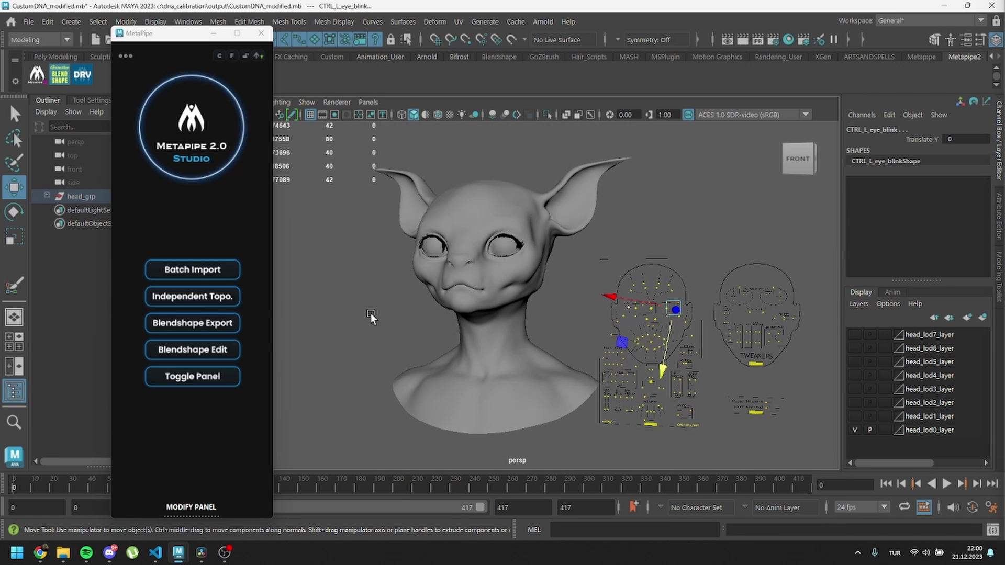
- Clear the control selection and export the creature head's blendshapes with MetaPipe
{"action": "left_click", "coordinate": [370, 316]}
{"action": "middle_click_drag", "start_coordinate": [474, 371], "coordinate": [468, 365], "text": "alt"}
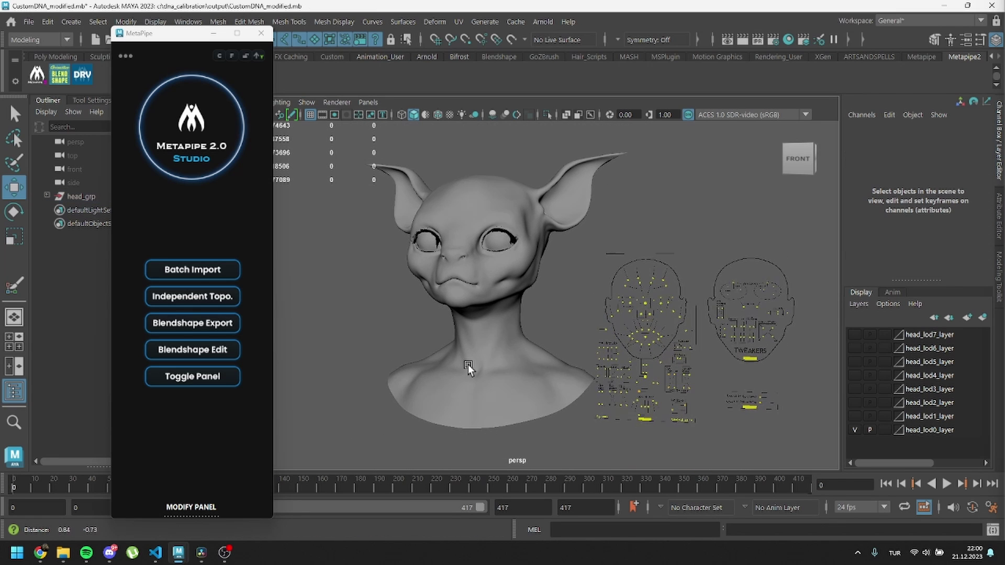
{"action": "left_click", "coordinate": [221, 325]}
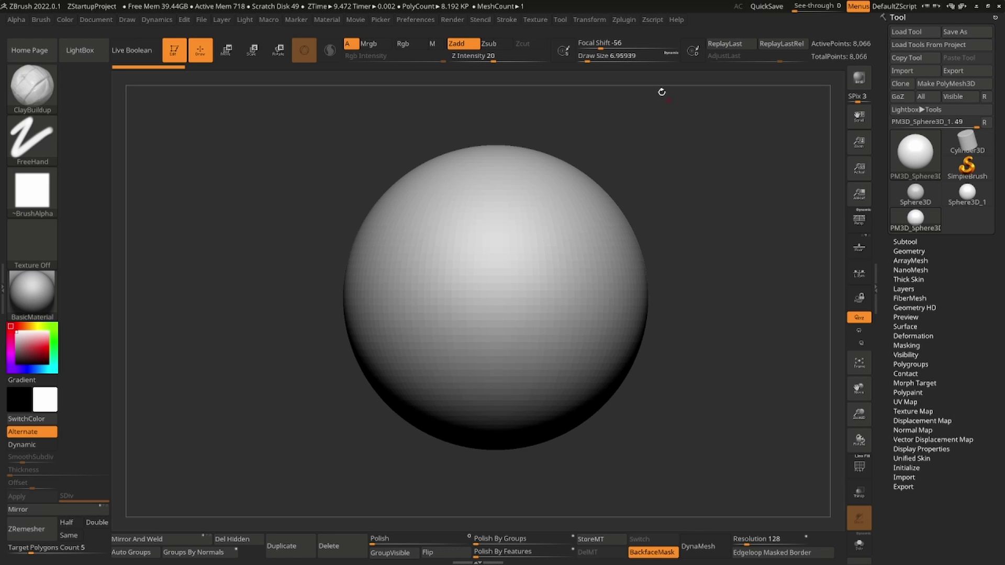
- In ZBrush, use SubTool Master's MultiAppend to load every OBJ file from the dna_calibration\output\blendshapes folder
{"action": "left_click", "coordinate": [625, 21]}
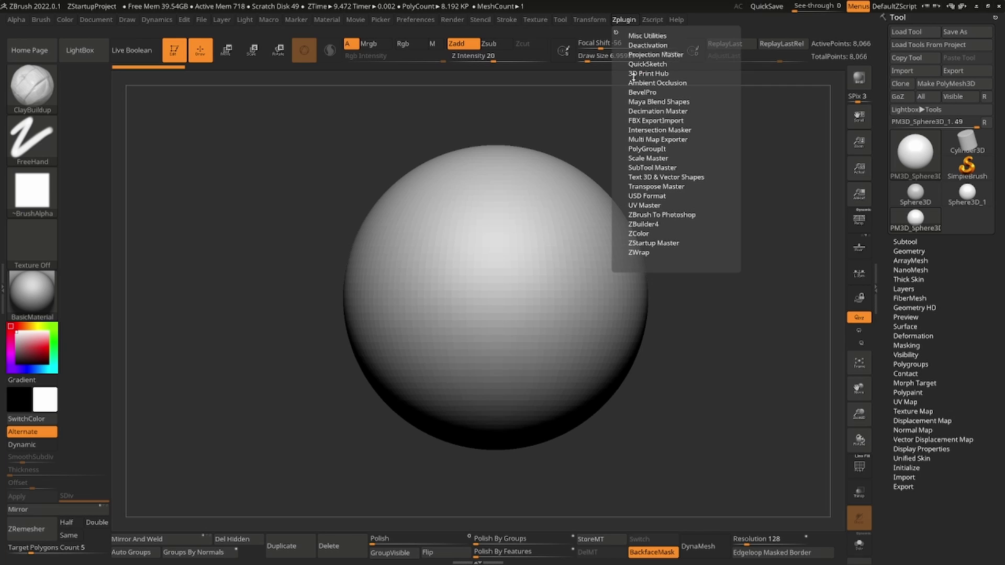
{"action": "left_click", "coordinate": [665, 167]}
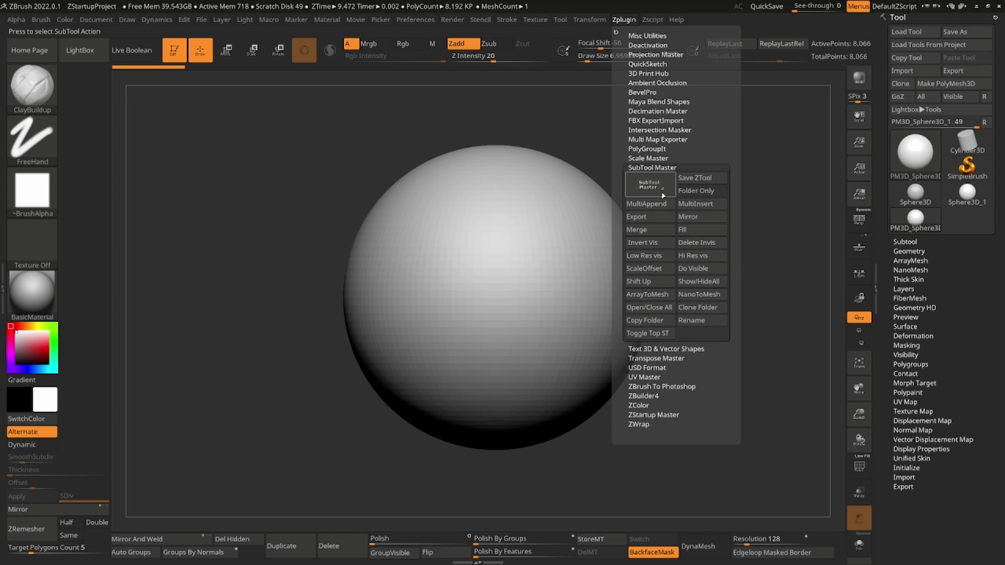
{"action": "left_click", "coordinate": [671, 205]}
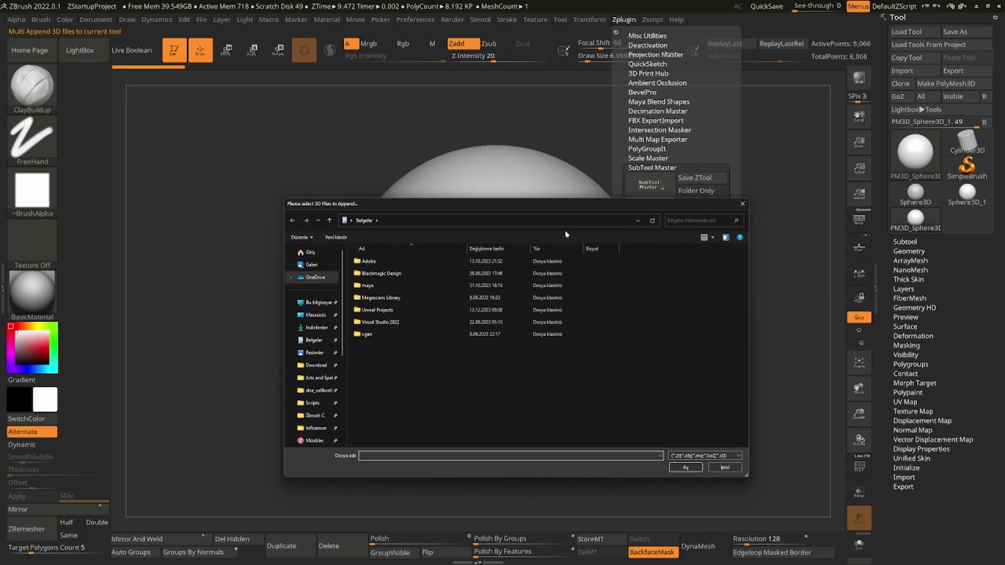
{"action": "double_click", "coordinate": [376, 297]}
{"action": "double_click", "coordinate": [377, 334]}
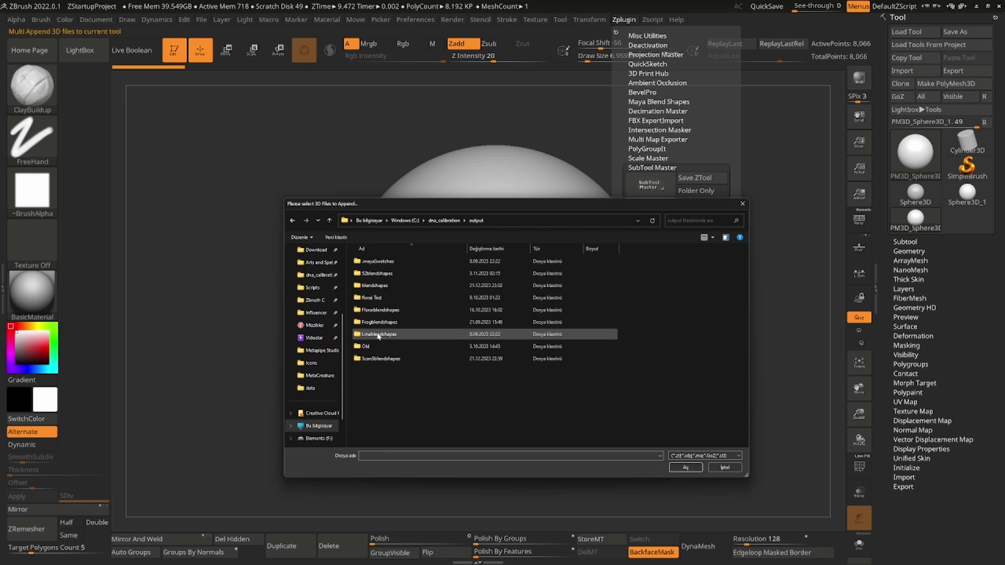
{"action": "double_click", "coordinate": [376, 287]}
{"action": "key", "text": "ctrl+a"}
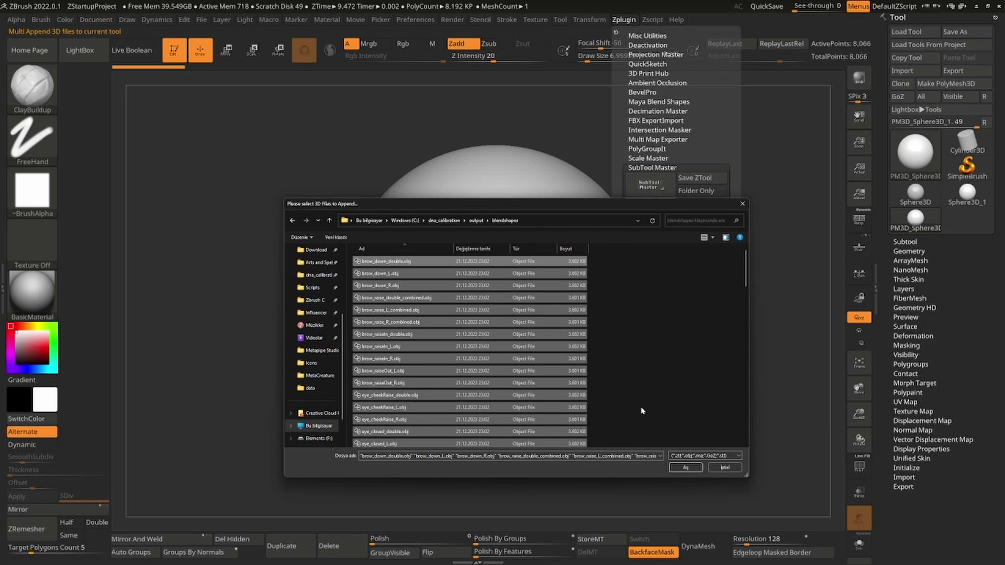
{"action": "left_click", "coordinate": [686, 468]}
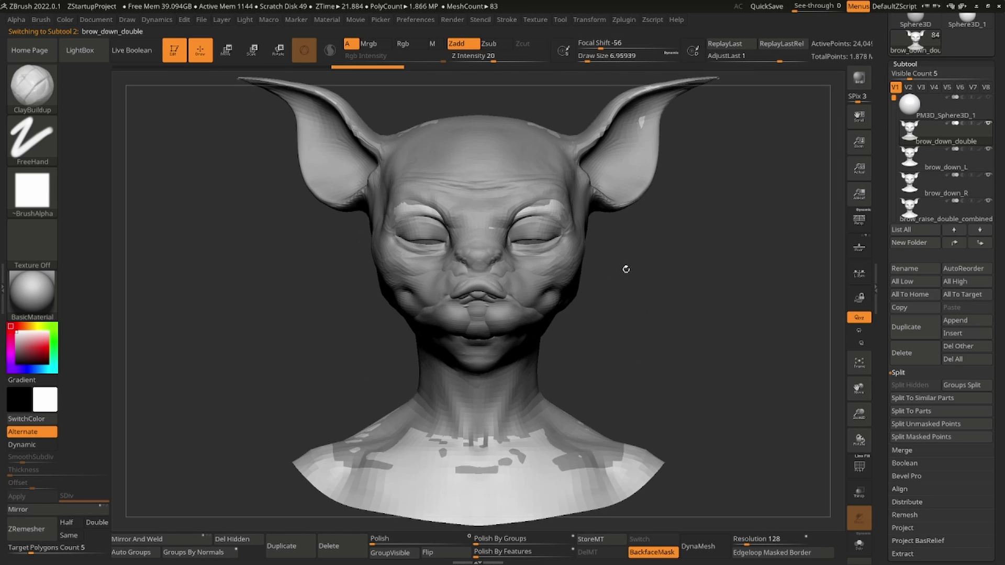
{"action": "left_click_drag", "start_coordinate": [626, 269], "coordinate": [585, 290]}
{"action": "left_click", "coordinate": [986, 123]}
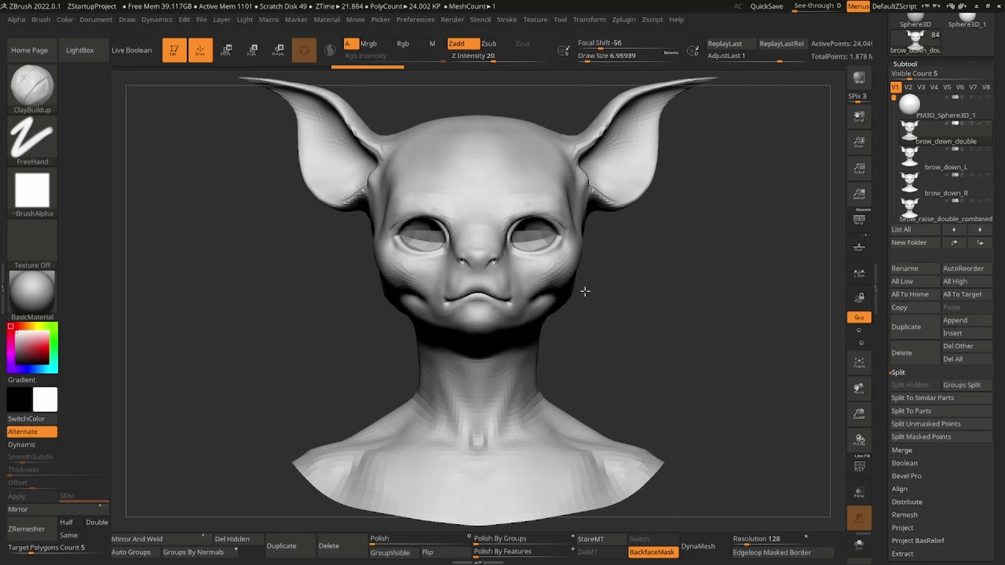
- Delete the separate left and right brow subtools, keeping the double and combined double versions
{"action": "left_click", "coordinate": [914, 356]}
{"action": "left_click", "coordinate": [825, 375]}
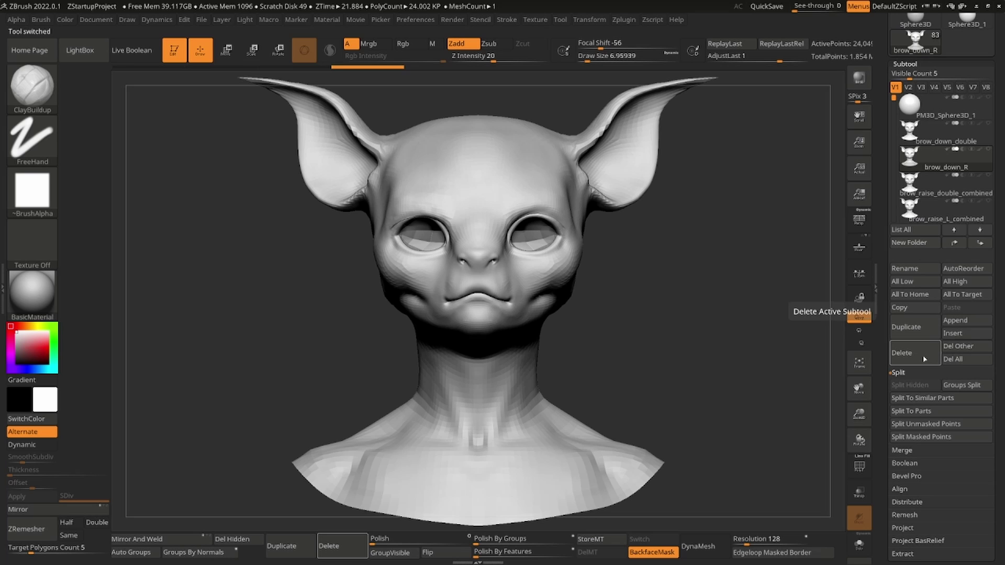
{"action": "left_click", "coordinate": [924, 359]}
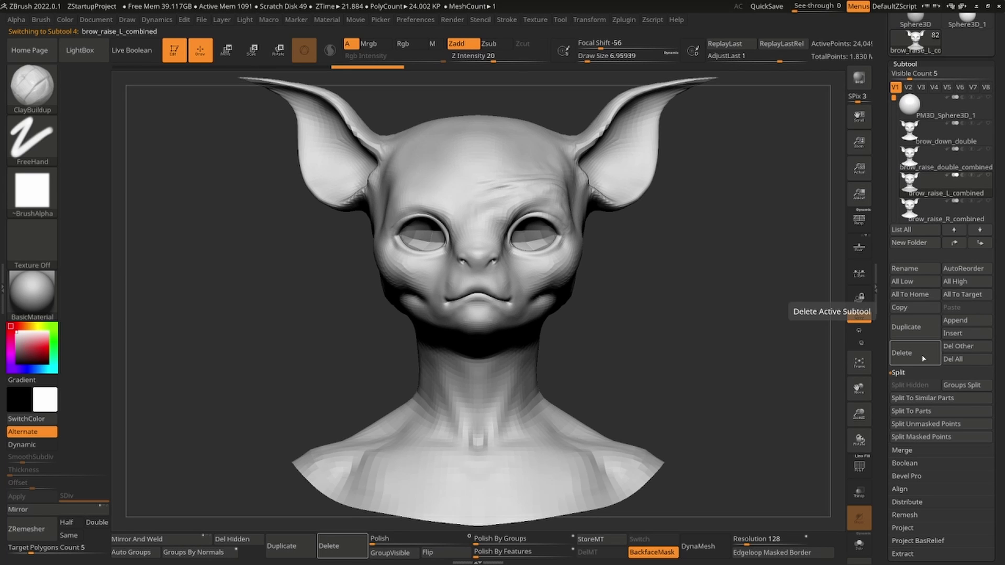
{"action": "left_click", "coordinate": [924, 359]}
{"action": "left_click", "coordinate": [924, 359]}
{"action": "left_click", "coordinate": [924, 360]}
{"action": "key", "text": "Down"}
{"action": "left_click", "coordinate": [924, 359]}
- Delete the one-sided left and right eye subtools from the cheek raise through the squint, keeping the double versions
{"action": "left_click", "coordinate": [924, 359]}
{"action": "left_click", "coordinate": [923, 359]}
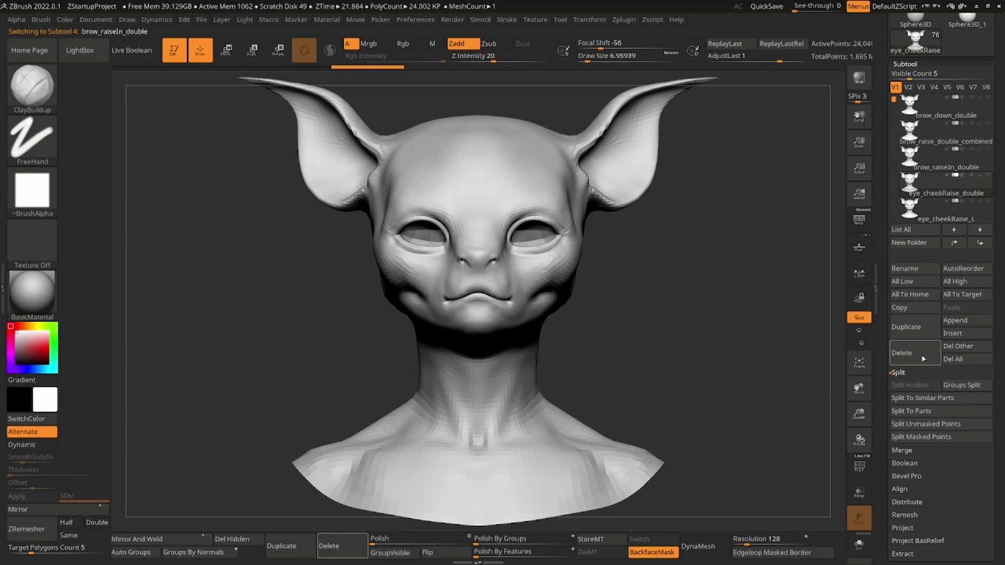
{"action": "left_click", "coordinate": [923, 359]}
{"action": "left_click", "coordinate": [923, 359]}
{"action": "left_click", "coordinate": [924, 359]}
{"action": "left_click", "coordinate": [924, 359]}
{"action": "left_click", "coordinate": [923, 359]}
{"action": "left_click", "coordinate": [924, 359]}
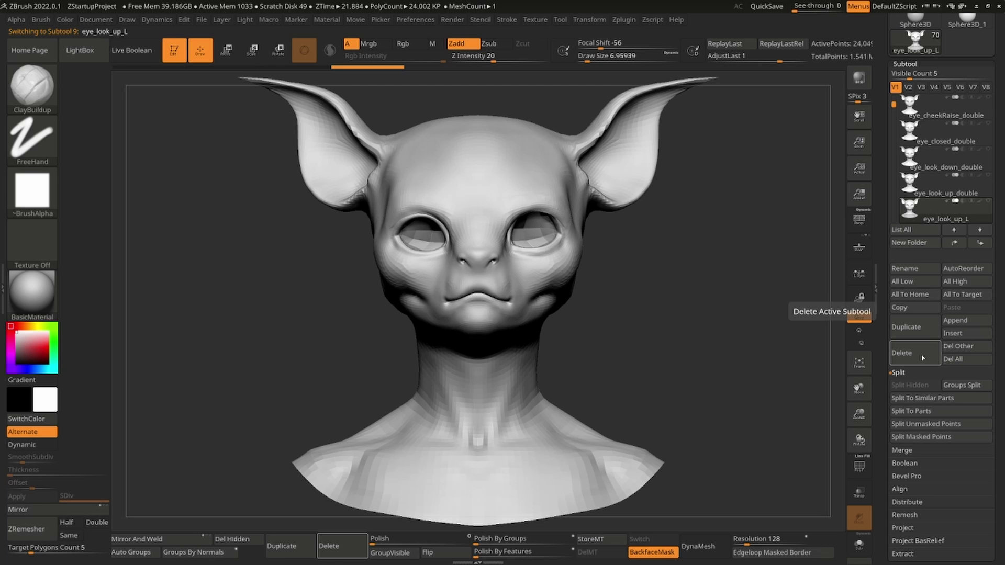
{"action": "left_click", "coordinate": [924, 359]}
{"action": "left_click", "coordinate": [923, 360]}
{"action": "left_click", "coordinate": [924, 359]}
{"action": "left_click", "coordinate": [923, 359]}
{"action": "left_click", "coordinate": [924, 359]}
{"action": "left_click", "coordinate": [924, 360]}
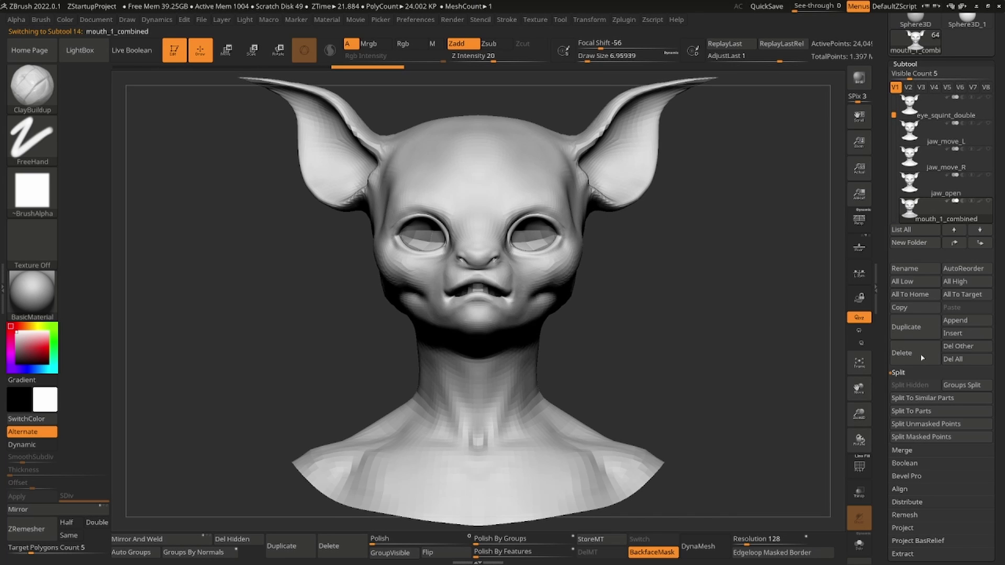
- Delete the redundant one-sided mouth subtools, keeping the combined, double and multi versions
{"action": "left_click", "coordinate": [923, 358]}
{"action": "left_click", "coordinate": [922, 358]}
{"action": "left_click", "coordinate": [923, 358]}
{"action": "left_click", "coordinate": [923, 358]}
{"action": "left_click", "coordinate": [923, 359]}
{"action": "left_click", "coordinate": [922, 358]}
{"action": "left_click", "coordinate": [922, 358]}
{"action": "left_click", "coordinate": [923, 358]}
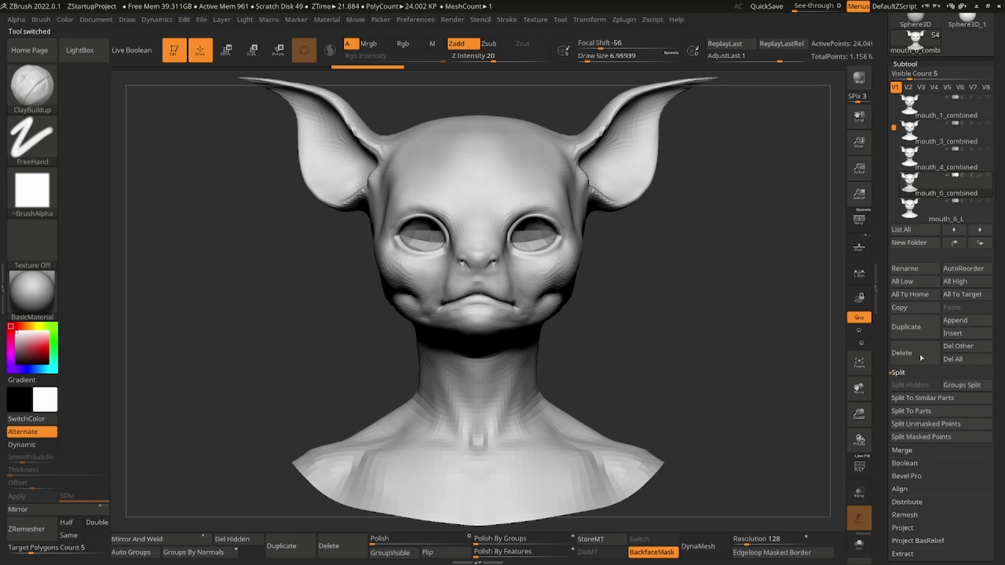
{"action": "left_click", "coordinate": [922, 358]}
{"action": "left_click", "coordinate": [922, 358]}
{"action": "left_click", "coordinate": [922, 358]}
{"action": "left_click", "coordinate": [921, 358]}
{"action": "left_click", "coordinate": [921, 358]}
{"action": "left_click", "coordinate": [920, 358]}
{"action": "left_click", "coordinate": [920, 358]}
{"action": "left_click", "coordinate": [919, 358]}
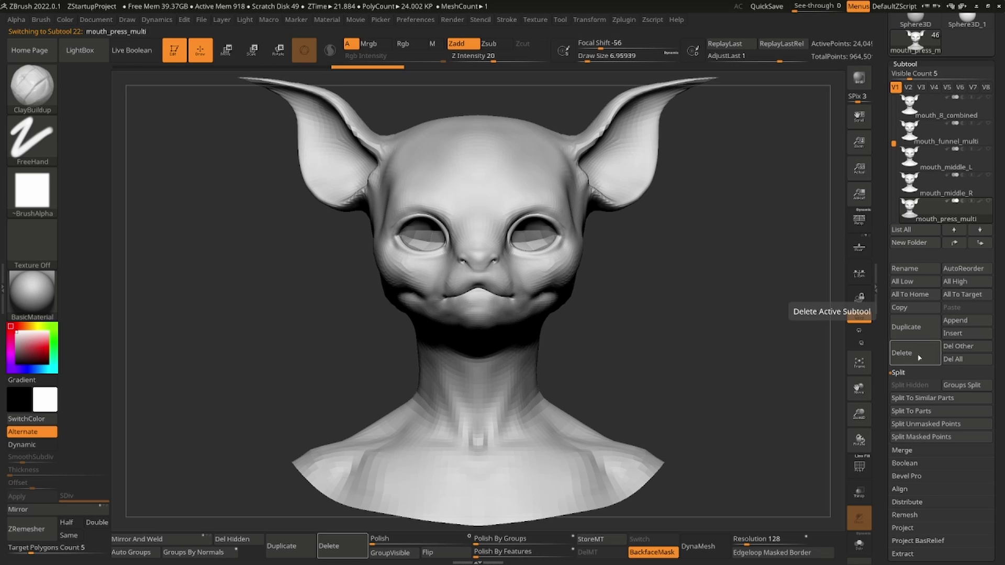
{"action": "left_click", "coordinate": [920, 358]}
{"action": "left_click", "coordinate": [919, 358]}
{"action": "left_click", "coordinate": [920, 358]}
- Make eye_closed_double the active subtool
{"action": "left_click", "coordinate": [920, 358]}
{"action": "left_click", "coordinate": [920, 358]}
{"action": "left_click", "coordinate": [920, 358]}
{"action": "left_click", "coordinate": [919, 358]}
{"action": "left_click", "coordinate": [919, 358]}
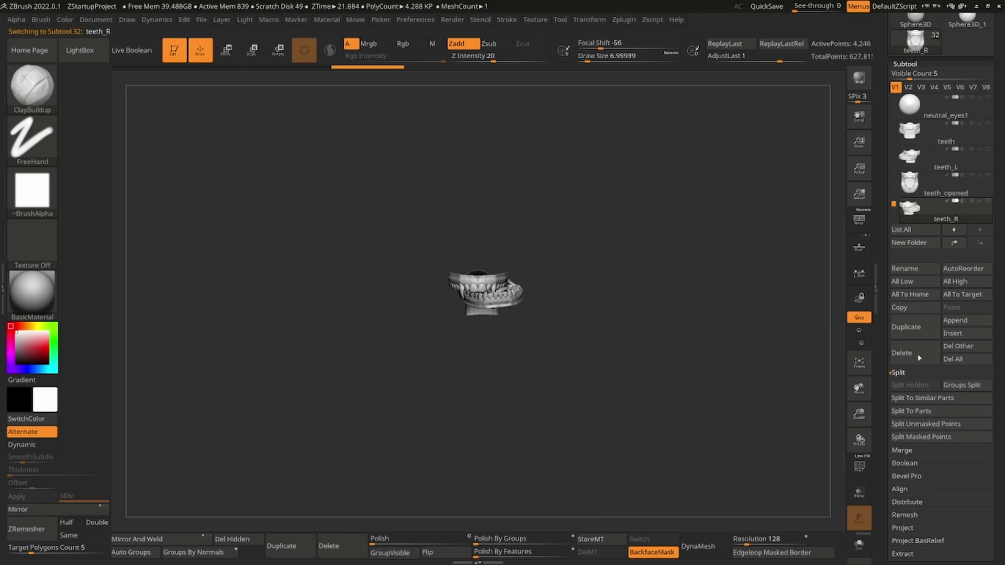
{"action": "left_click", "coordinate": [919, 358]}
{"action": "left_click", "coordinate": [919, 358]}
{"action": "left_click", "coordinate": [919, 358]}
{"action": "left_click", "coordinate": [919, 358]}
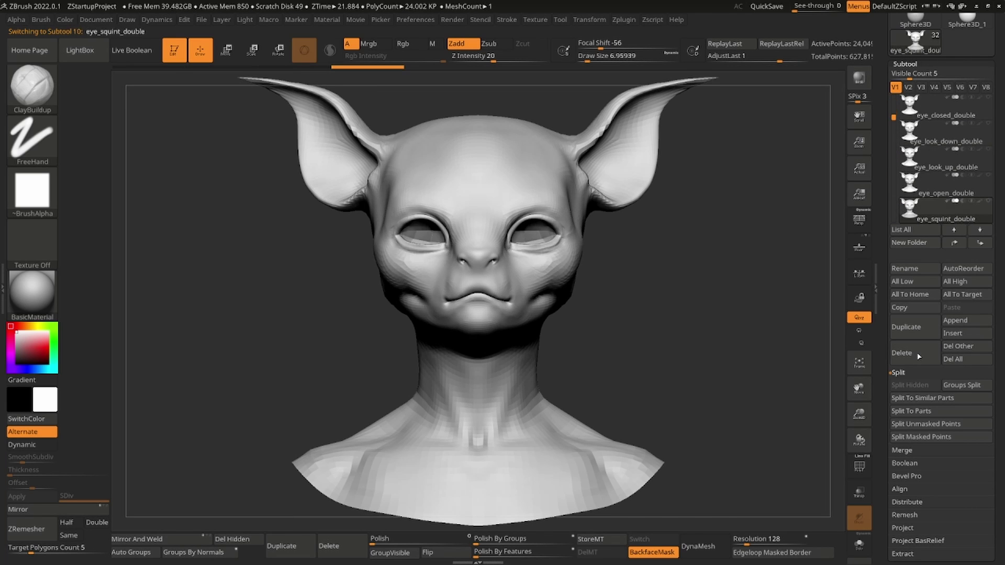
{"action": "key", "text": "Up"}
{"action": "key", "text": "Up"}
{"action": "key", "text": "Up"}
{"action": "key", "text": "Up"}
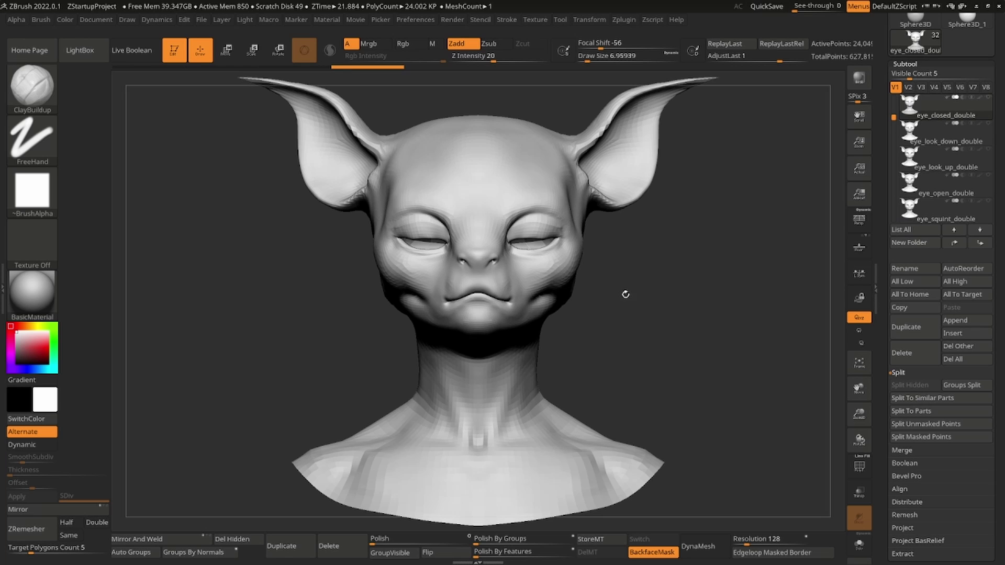
- Pull the upper eyelid edges of eye_closed_double downward with the Move brush and turn on the polyframe display
{"action": "right_click_drag", "start_coordinate": [544, 262], "coordinate": [529, 258]}
{"action": "key", "text": "b"}
{"action": "key", "text": "s"}
{"action": "key", "text": "t"}
{"action": "key", "text": "space"}
{"action": "mouse_move", "coordinate": [523, 258]}
{"action": "left_mouse_down"}
{"action": "mouse_move", "coordinate": [561, 260]}
{"action": "mouse_move", "coordinate": [549, 259]}
{"action": "left_mouse_up"}
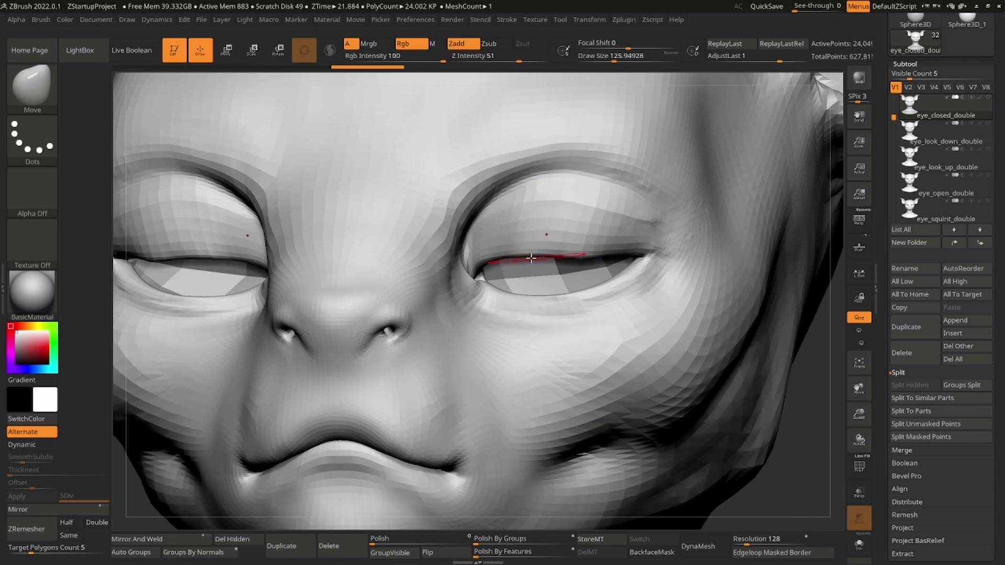
{"action": "mouse_move", "coordinate": [532, 261]}
{"action": "right_mouse_down"}
{"action": "mouse_move", "coordinate": [492, 270]}
{"action": "mouse_move", "coordinate": [506, 259]}
{"action": "right_mouse_up"}
{"action": "key", "text": "shift+f"}
{"action": "key", "text": "space"}
{"action": "mouse_move", "coordinate": [507, 259]}
{"action": "left_mouse_down"}
{"action": "mouse_move", "coordinate": [494, 256]}
{"action": "mouse_move", "coordinate": [512, 241]}
{"action": "left_mouse_up"}
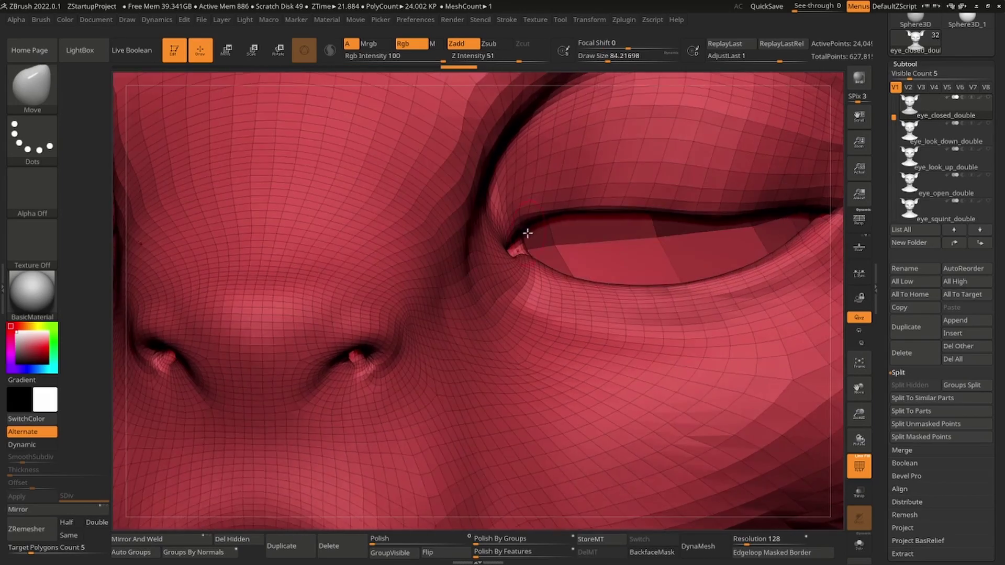
- Close the eyelids fully by reshaping the lid edges and inner eye corners with the Move Topological brush
{"action": "mouse_move", "coordinate": [527, 233]}
{"action": "right_mouse_down"}
{"action": "mouse_move", "coordinate": [474, 238]}
{"action": "mouse_move", "coordinate": [491, 247]}
{"action": "mouse_move", "coordinate": [500, 215]}
{"action": "right_mouse_up"}
{"action": "key", "text": "b"}
{"action": "key", "text": "m"}
{"action": "key", "text": "t"}
{"action": "left_click_drag", "start_coordinate": [686, 228], "coordinate": [529, 277], "text": "ctrl"}
{"action": "right_click_drag", "start_coordinate": [676, 277], "coordinate": [590, 278]}
{"action": "right_click_drag", "start_coordinate": [523, 272], "coordinate": [605, 216]}
{"action": "mouse_move", "coordinate": [696, 217]}
{"action": "right_mouse_down"}
{"action": "mouse_move", "coordinate": [617, 225]}
{"action": "mouse_move", "coordinate": [545, 213]}
{"action": "mouse_move", "coordinate": [557, 238]}
{"action": "mouse_move", "coordinate": [514, 227]}
{"action": "mouse_move", "coordinate": [555, 233]}
{"action": "mouse_move", "coordinate": [512, 247]}
{"action": "right_mouse_up"}
{"action": "right_click_drag", "start_coordinate": [620, 222], "coordinate": [559, 211]}
{"action": "left_click_drag", "start_coordinate": [559, 211], "coordinate": [526, 193], "text": "shift"}
{"action": "mouse_move", "coordinate": [529, 209]}
{"action": "right_mouse_down", "text": "shift"}
{"action": "mouse_move", "coordinate": [608, 238]}
{"action": "mouse_move", "coordinate": [565, 215]}
{"action": "mouse_move", "coordinate": [658, 209]}
{"action": "mouse_move", "coordinate": [579, 240]}
{"action": "mouse_move", "coordinate": [567, 262]}
{"action": "mouse_move", "coordinate": [440, 312]}
{"action": "right_mouse_up", "text": "shift"}
- Build up and refine the closed eyelid surfaces with the ClayBuildup brush
{"action": "key", "text": "b"}
{"action": "key", "text": "c"}
{"action": "key", "text": "b"}
{"action": "right_click_drag", "start_coordinate": [408, 282], "coordinate": [487, 251], "text": "ctrl"}
{"action": "left_click_drag", "start_coordinate": [487, 251], "coordinate": [484, 264], "text": "shift"}
{"action": "mouse_move", "coordinate": [483, 265]}
{"action": "right_mouse_down", "text": "ctrl"}
{"action": "mouse_move", "coordinate": [428, 281]}
{"action": "mouse_move", "coordinate": [517, 291]}
{"action": "mouse_move", "coordinate": [637, 265]}
{"action": "mouse_move", "coordinate": [579, 251]}
{"action": "right_mouse_up", "text": "ctrl"}
{"action": "left_click", "coordinate": [634, 265], "text": "alt"}
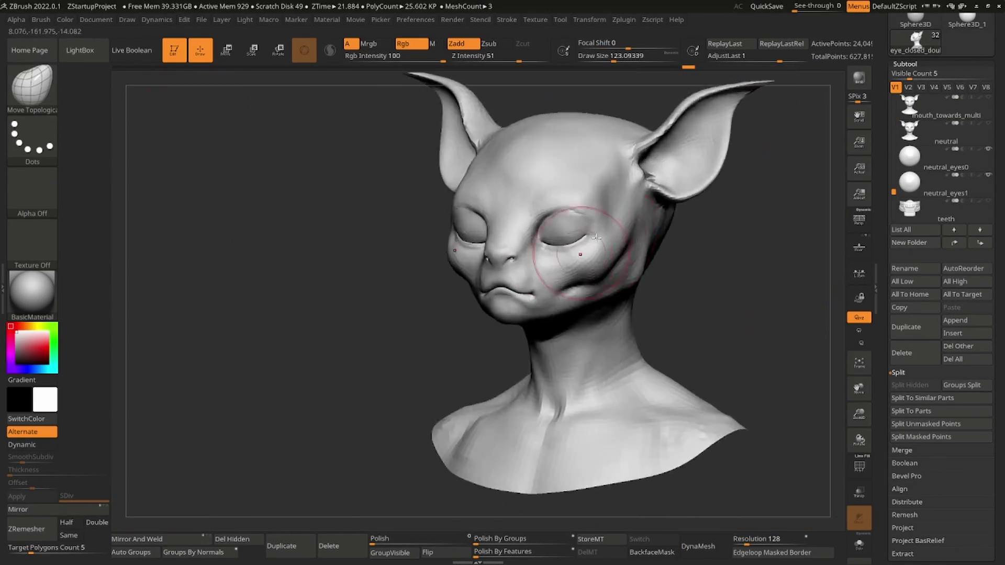
{"action": "right_click_drag", "start_coordinate": [573, 225], "coordinate": [586, 251], "text": "alt"}
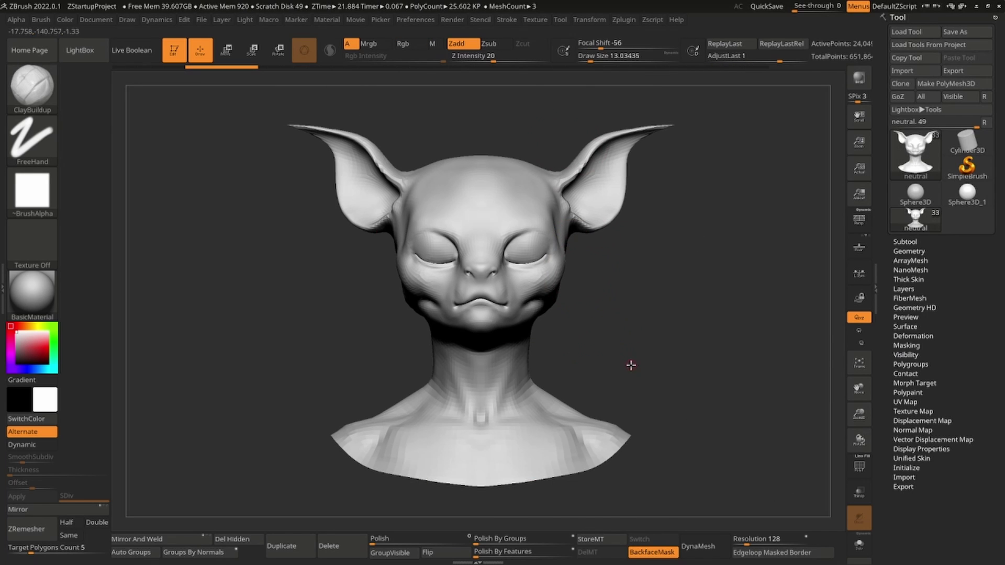
- Mask the creature's right half of the closed-eye head and store the mesh as a morph target
{"action": "left_click_drag", "start_coordinate": [244, 103], "coordinate": [486, 521], "text": "ctrl"}
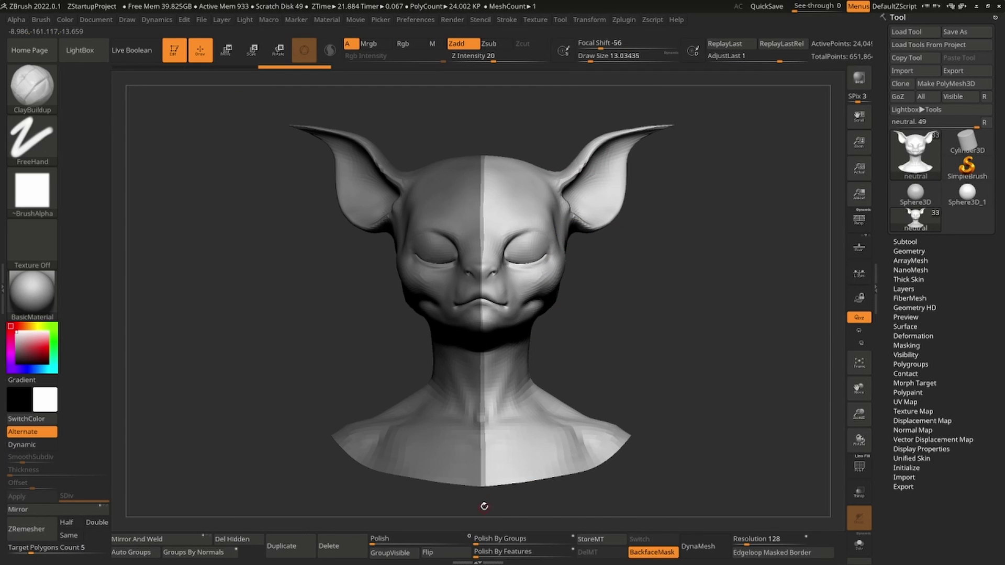
{"action": "left_click", "coordinate": [917, 383]}
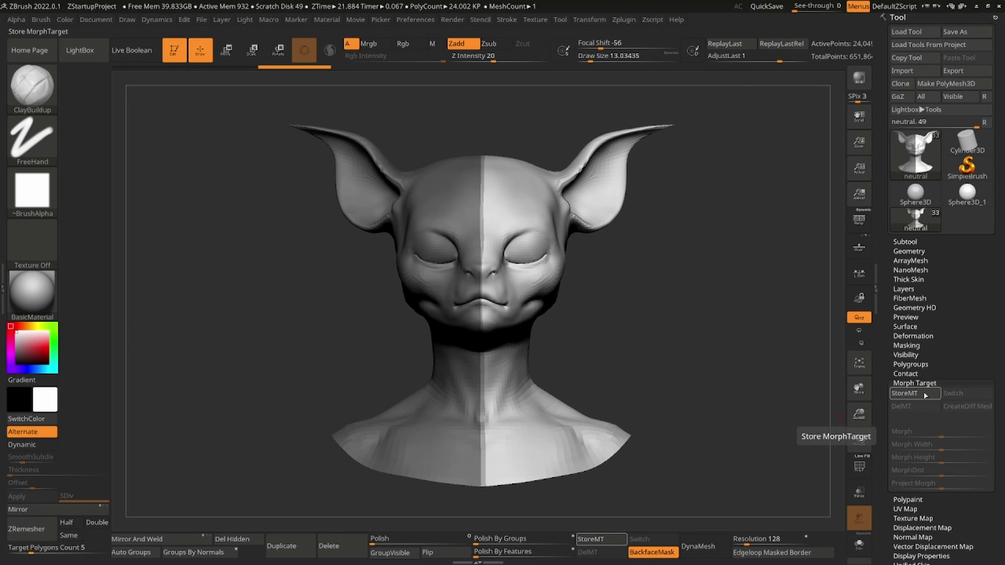
{"action": "left_click", "coordinate": [925, 396]}
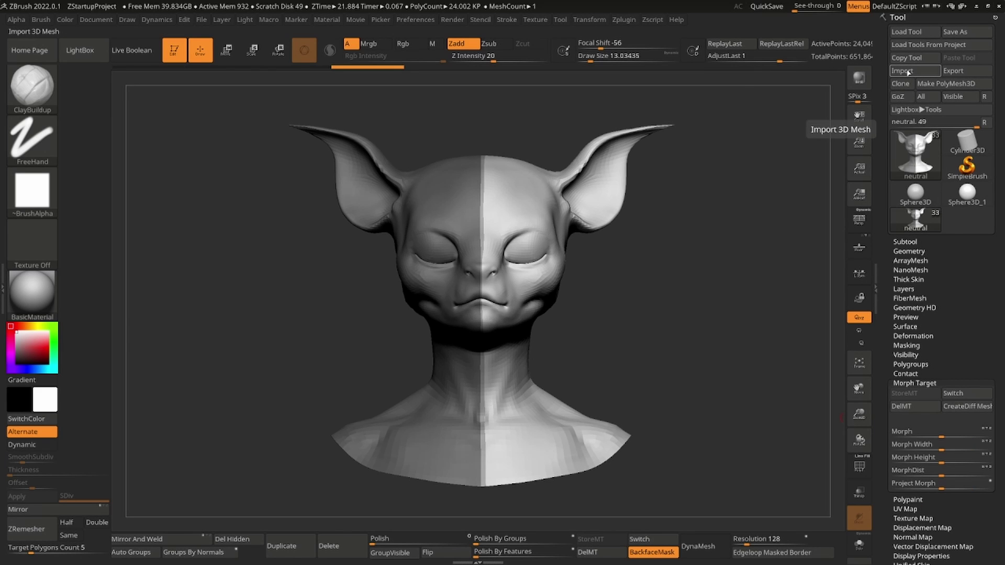
- Import neutral.obj onto the head, morph only the unmasked half to the stored closed-eye shape and clear the mask
{"action": "left_click", "coordinate": [908, 73]}
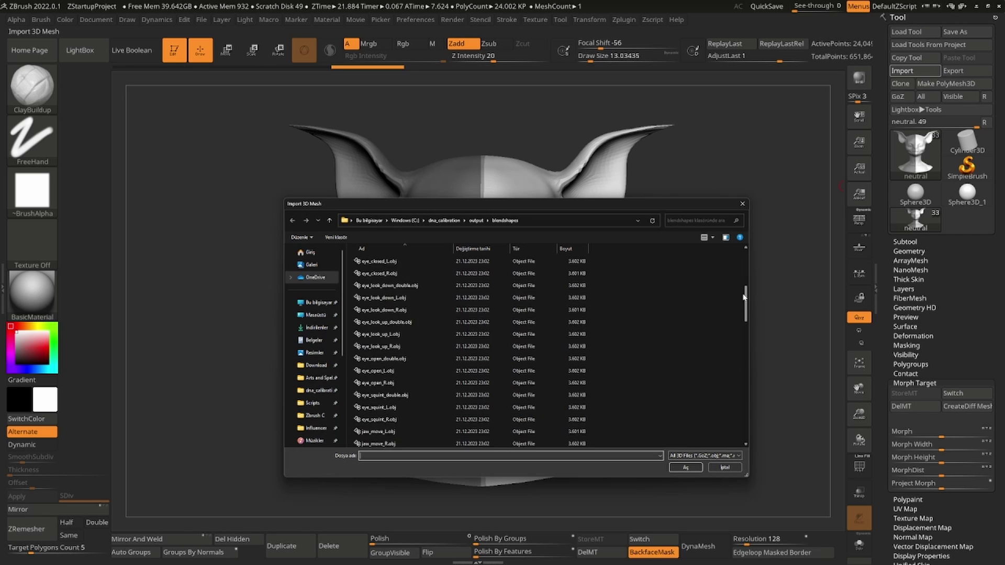
{"action": "left_click_drag", "start_coordinate": [744, 298], "coordinate": [745, 414]}
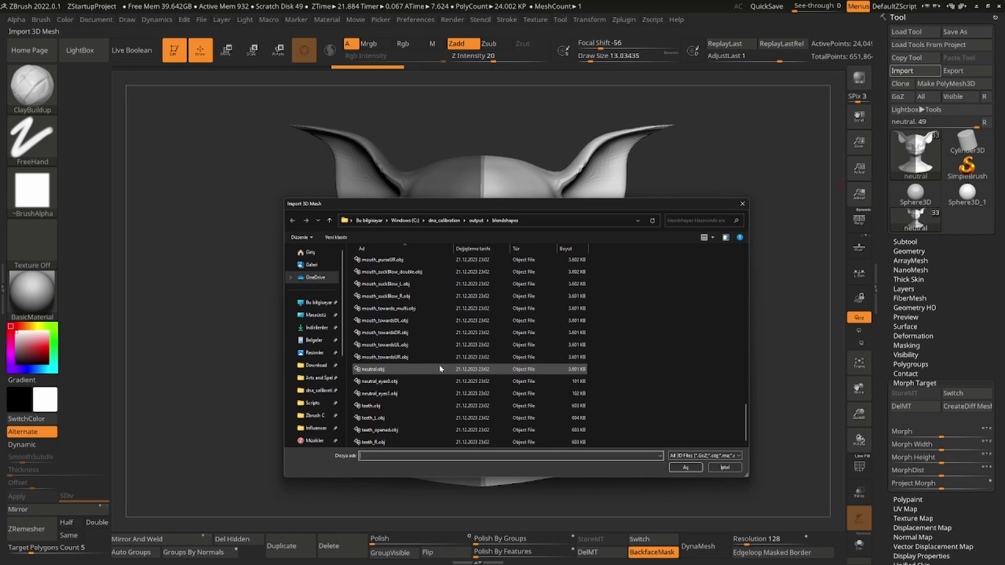
{"action": "double_click", "coordinate": [388, 369]}
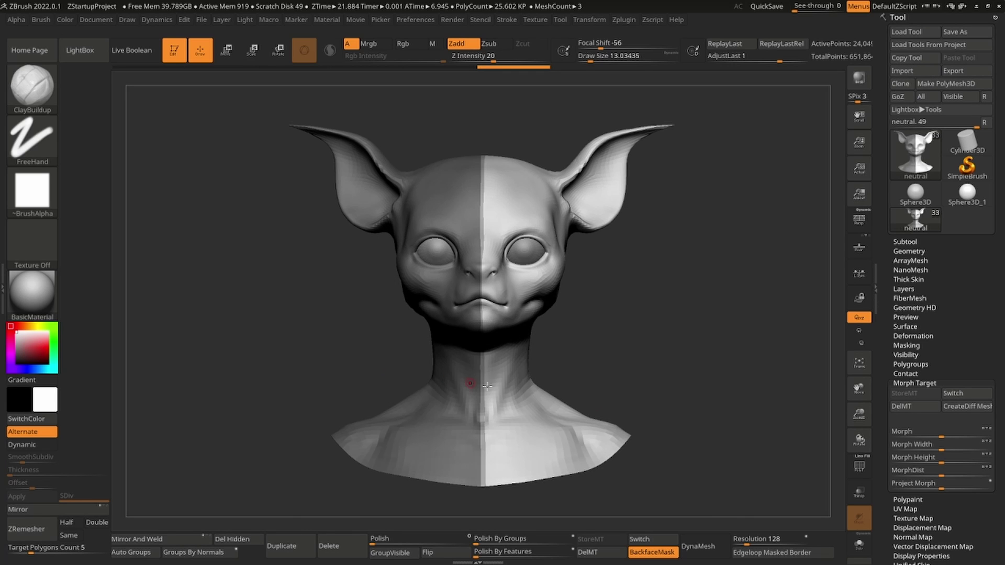
{"action": "left_click_drag", "start_coordinate": [941, 435], "coordinate": [1001, 435]}
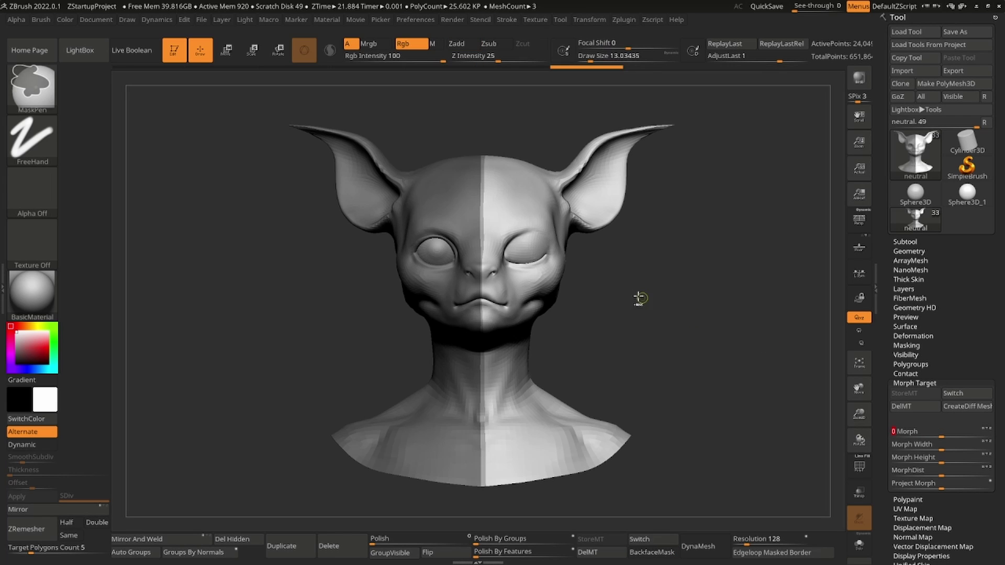
{"action": "left_click_drag", "start_coordinate": [640, 299], "coordinate": [686, 361], "text": "ctrl"}
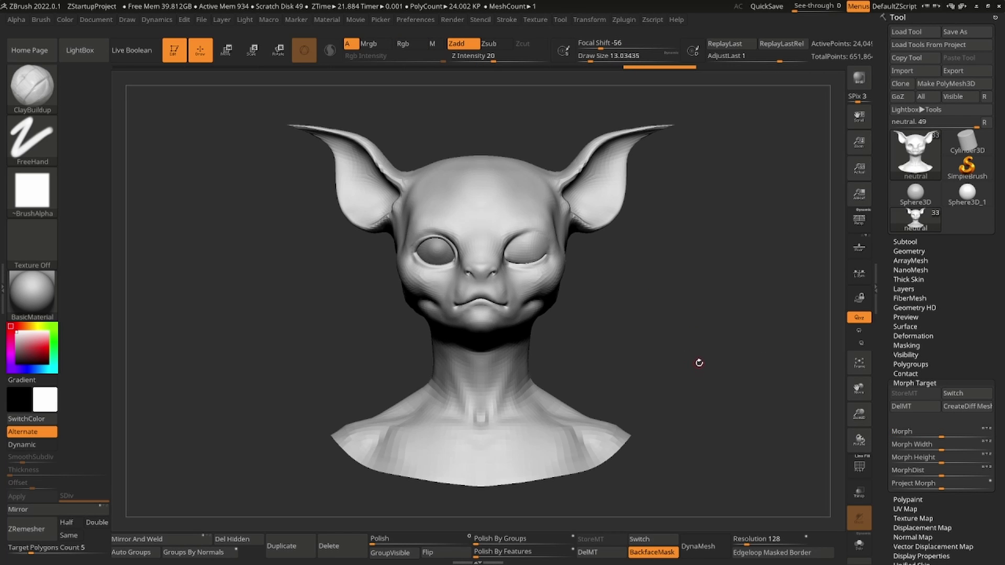
- Export the one-eye-closed head as eye_closed_L.obj into a new folder named modified inside blendshapes
{"action": "left_click", "coordinate": [953, 70]}
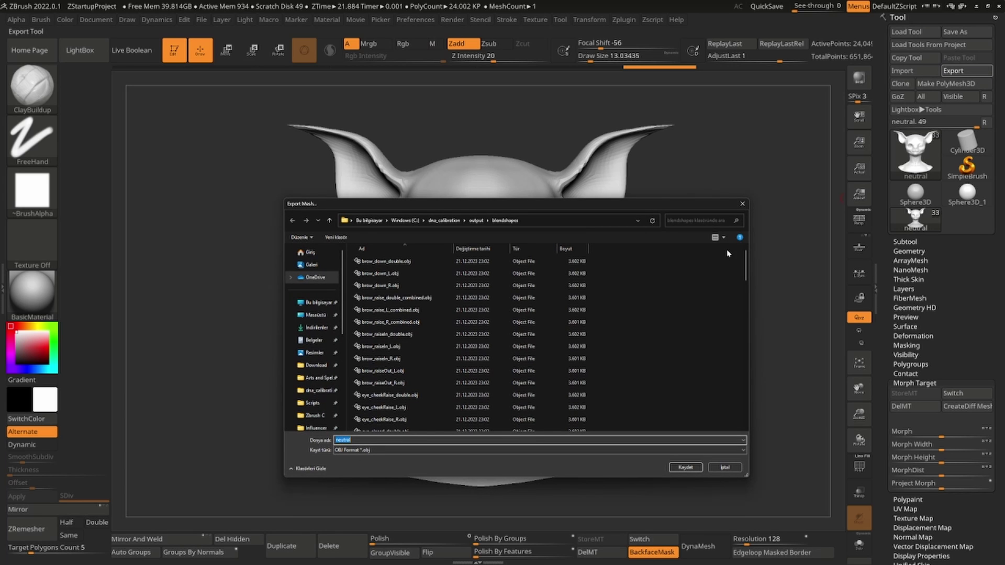
{"action": "scroll", "coordinate": [449, 367], "scroll_direction": "down", "scroll_amount": 2}
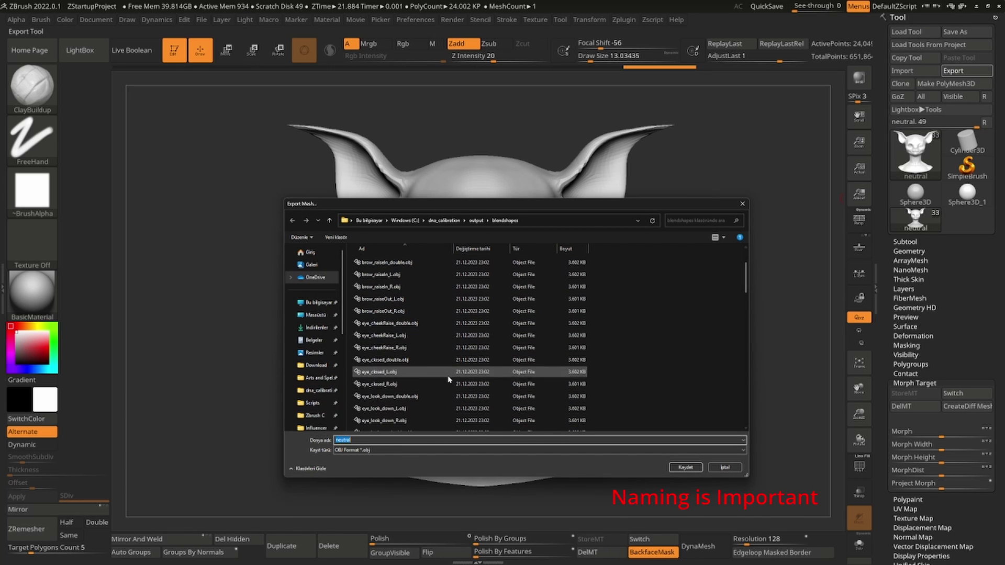
{"action": "left_click", "coordinate": [385, 373]}
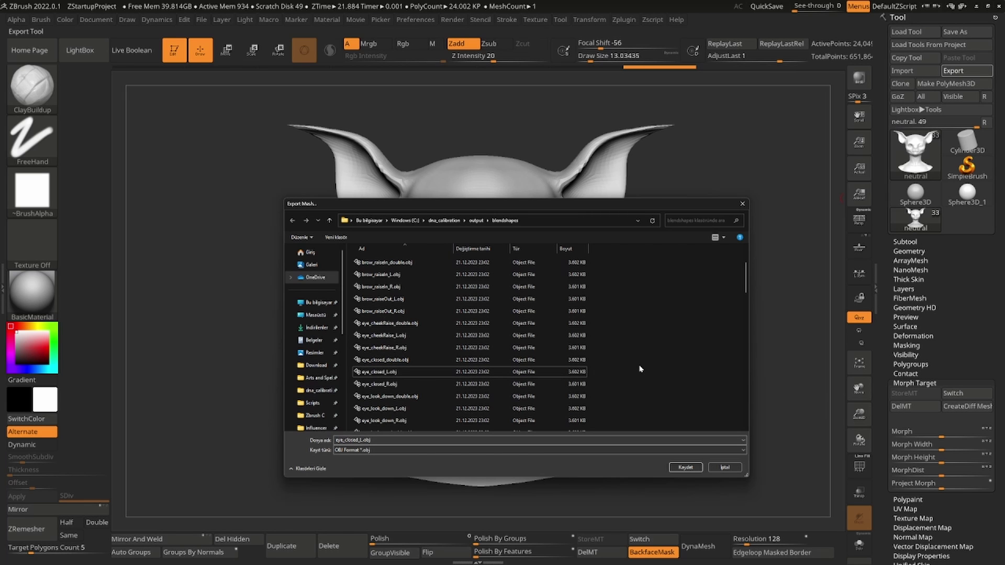
{"action": "right_click", "coordinate": [768, 350]}
{"action": "mouse_move", "coordinate": [676, 474]}
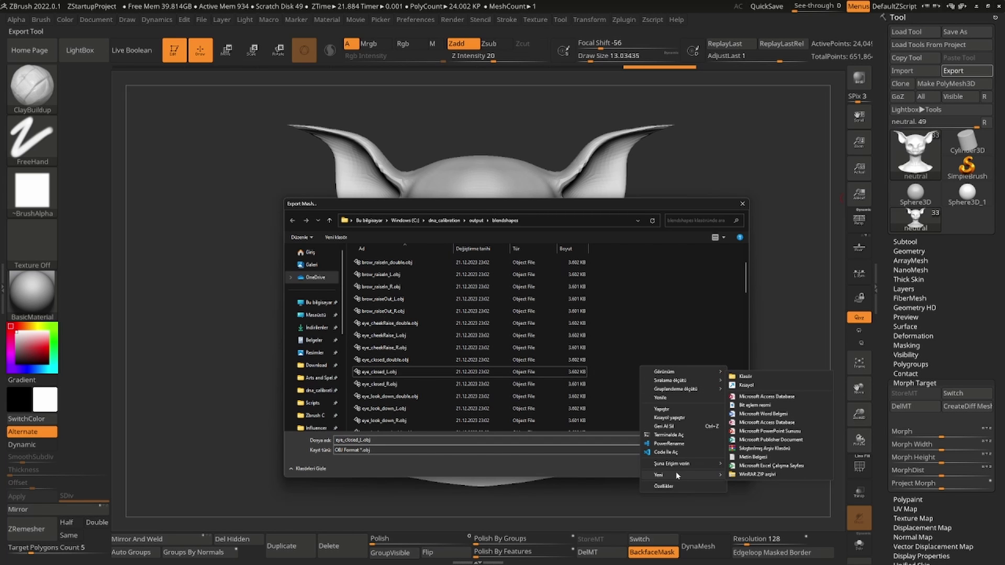
{"action": "left_click", "coordinate": [745, 376]}
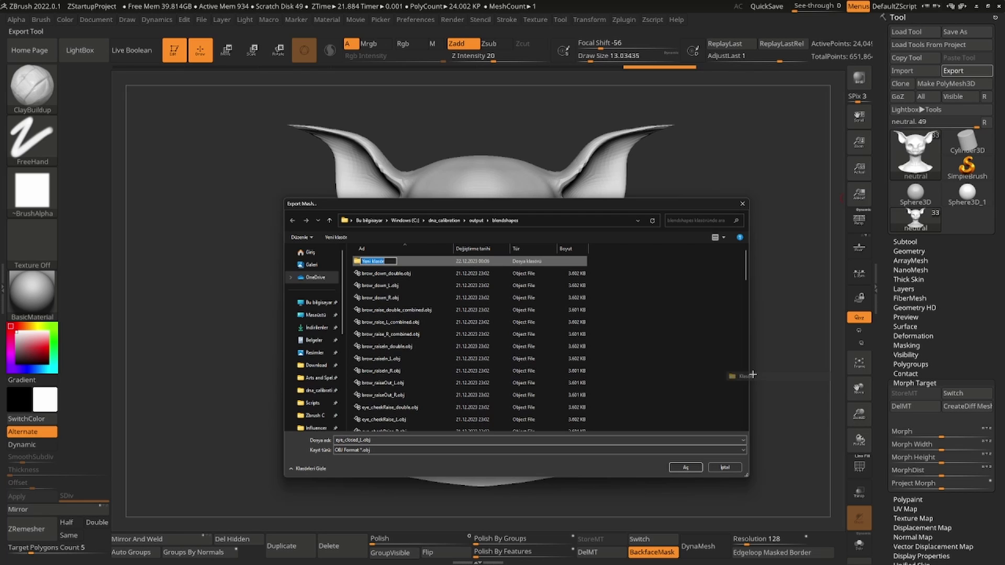
{"action": "type", "text": "mo"}
{"action": "key", "text": "Return"}
{"action": "key", "text": "Return"}
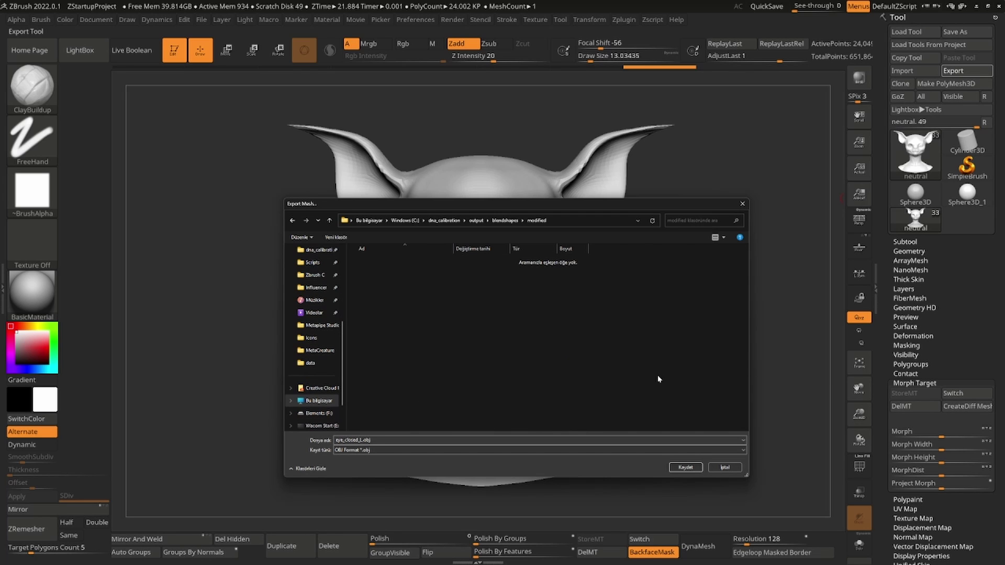
{"action": "left_click", "coordinate": [683, 468]}
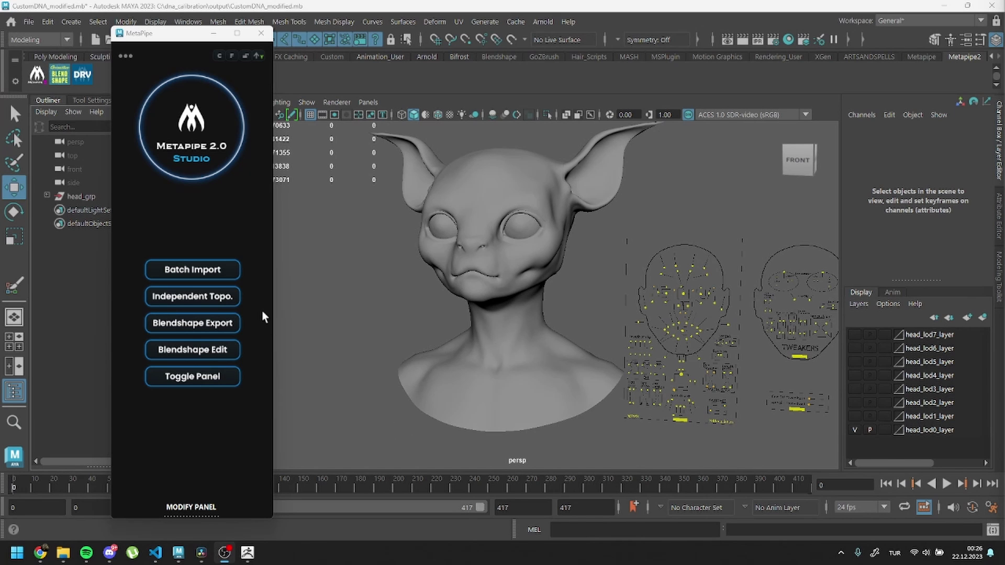
- In Maya, batch import eye_closed_L.obj and eye_closed_R.obj from the blendshapes\modified folder with MetaPipe
{"action": "left_click", "coordinate": [229, 273]}
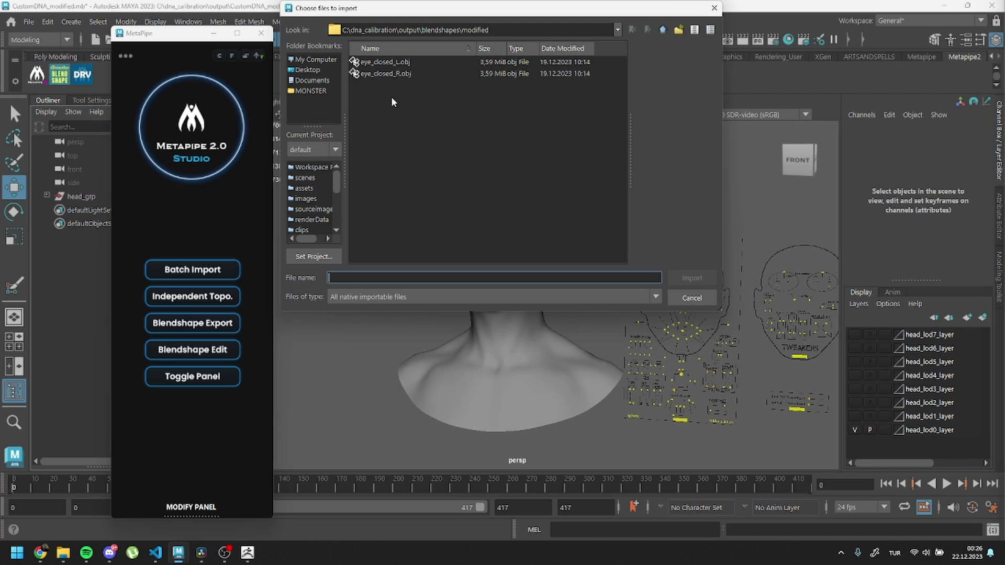
{"action": "left_click", "coordinate": [386, 73]}
{"action": "left_click", "coordinate": [385, 62], "text": "shift"}
{"action": "left_click", "coordinate": [692, 278]}
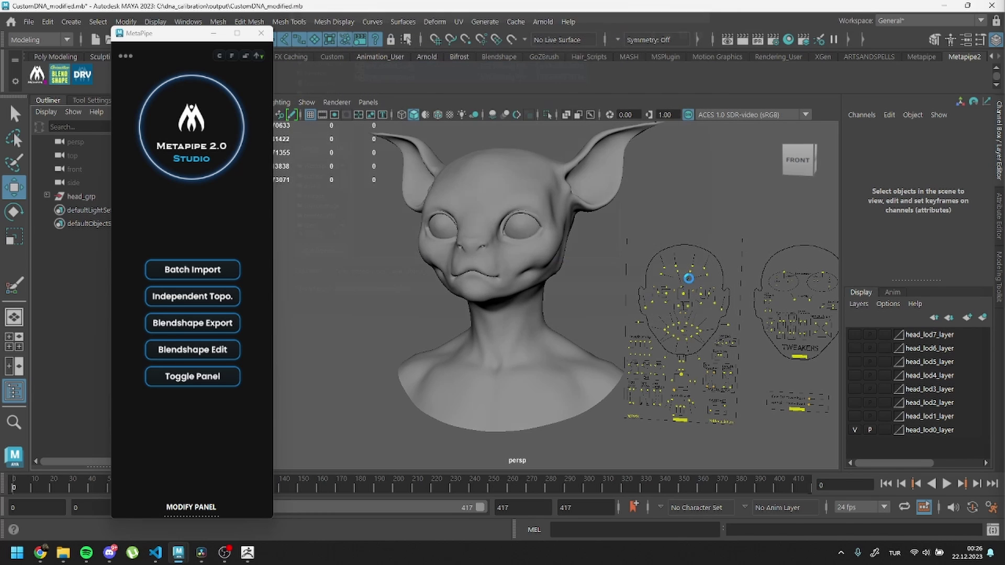
- Hide the two imported eye_closed meshes, reselect them in the Outliner and run the Blend Shape script on them
{"action": "left_click", "coordinate": [83, 210], "text": "ctrl"}
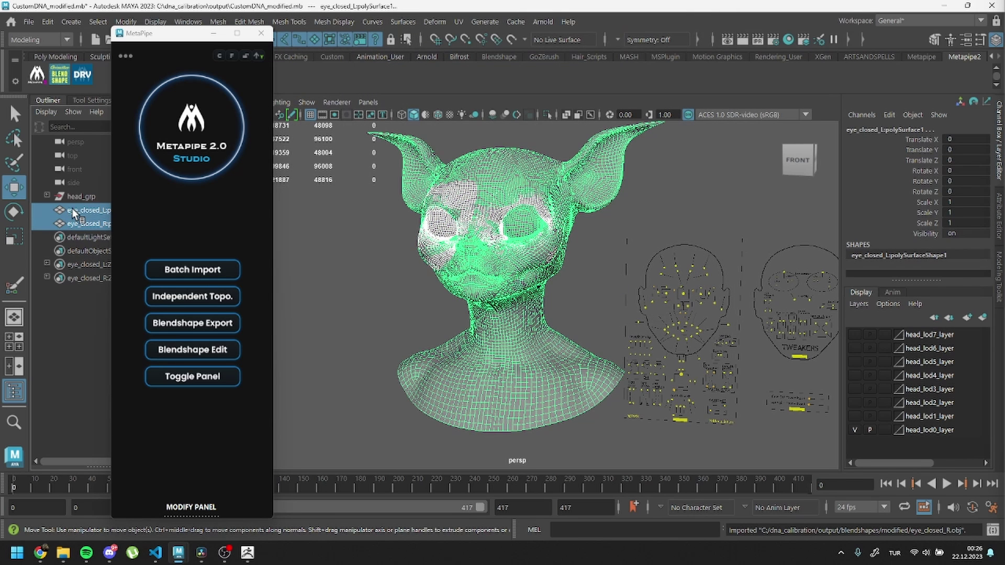
{"action": "key", "text": "ctrl+h"}
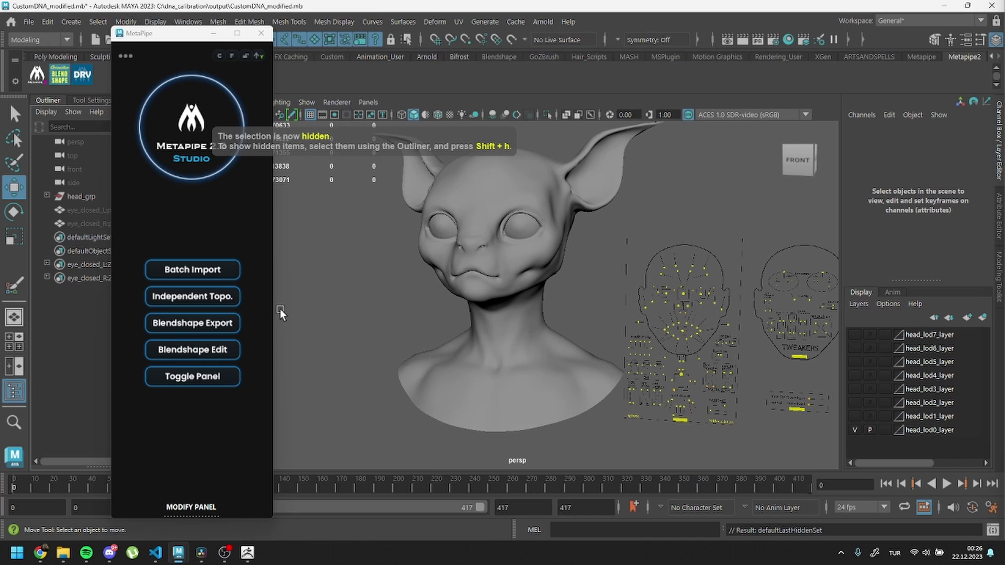
{"action": "left_click", "coordinate": [311, 312]}
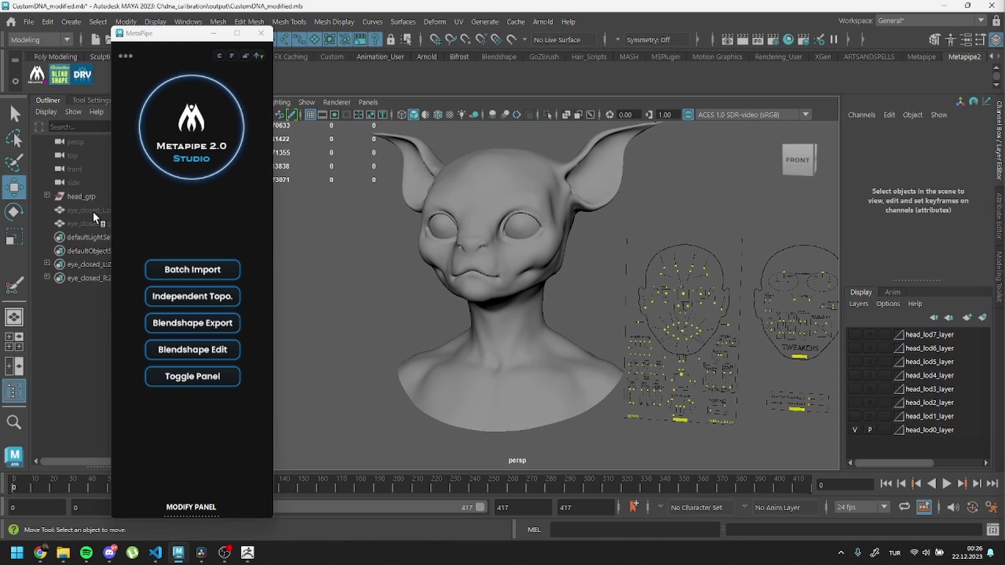
{"action": "left_click_drag", "start_coordinate": [93, 213], "coordinate": [89, 224]}
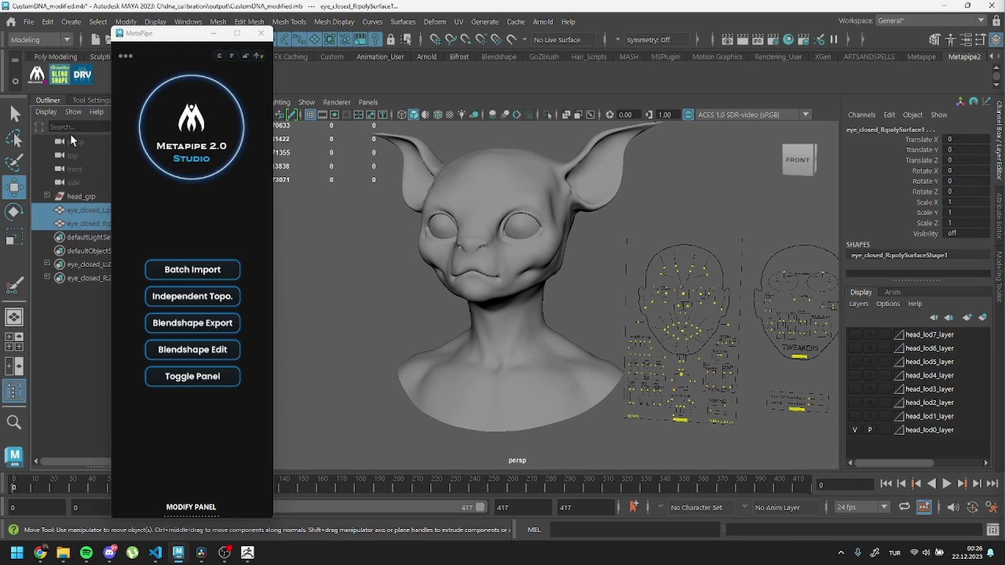
{"action": "left_click", "coordinate": [63, 80]}
- Test the closed-eye shapes by moving both eye blink controls to 1, and reset the controls
{"action": "left_click", "coordinate": [659, 293]}
{"action": "left_click", "coordinate": [713, 298], "text": "shift"}
{"action": "left_click_drag", "start_coordinate": [713, 299], "coordinate": [696, 359]}
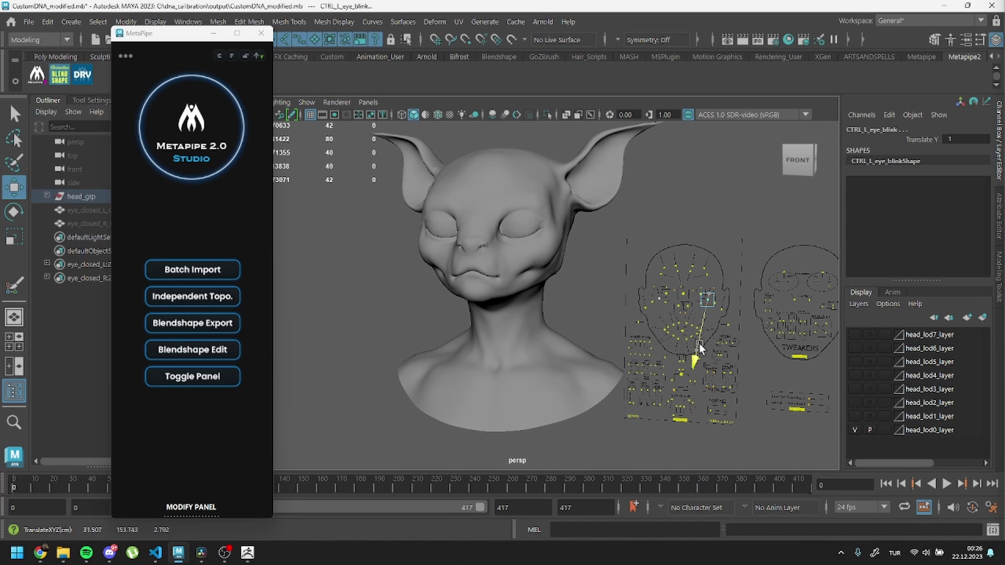
{"action": "key", "text": "ctrl+z"}
{"action": "left_click", "coordinate": [599, 338]}
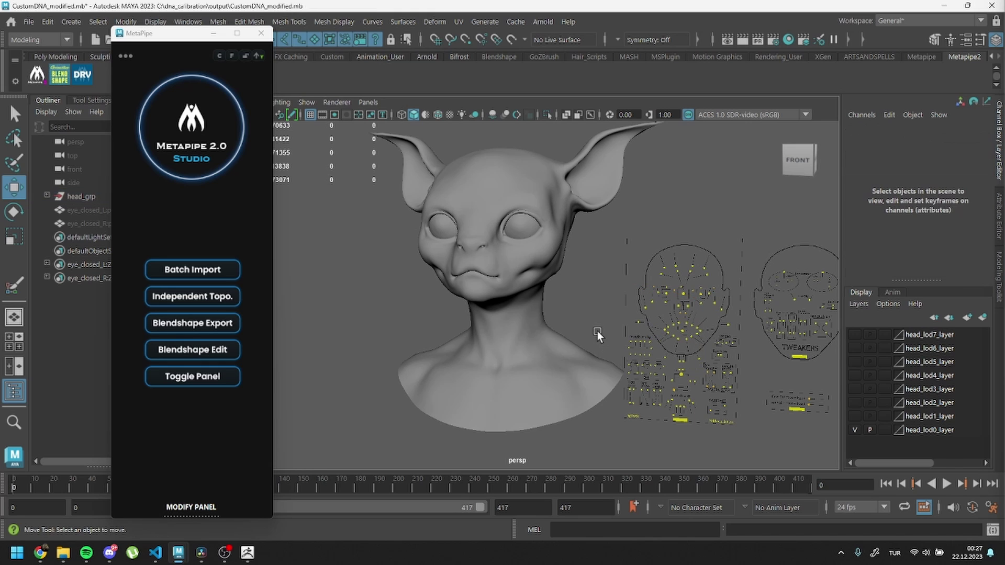
- Open the Shape Editor, set the right eye blink control to 1 and locate the head target it activates
{"action": "left_click", "coordinate": [126, 56]}
{"action": "left_click", "coordinate": [157, 119]}
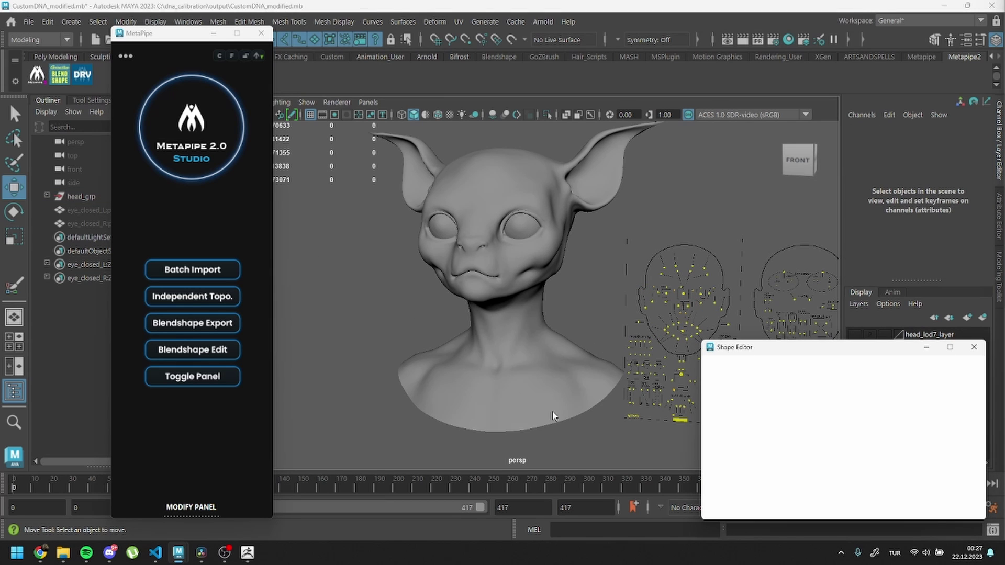
{"action": "mouse_move", "coordinate": [794, 353]}
{"action": "left_mouse_down"}
{"action": "mouse_move", "coordinate": [795, 343]}
{"action": "mouse_move", "coordinate": [800, 354]}
{"action": "left_mouse_up"}
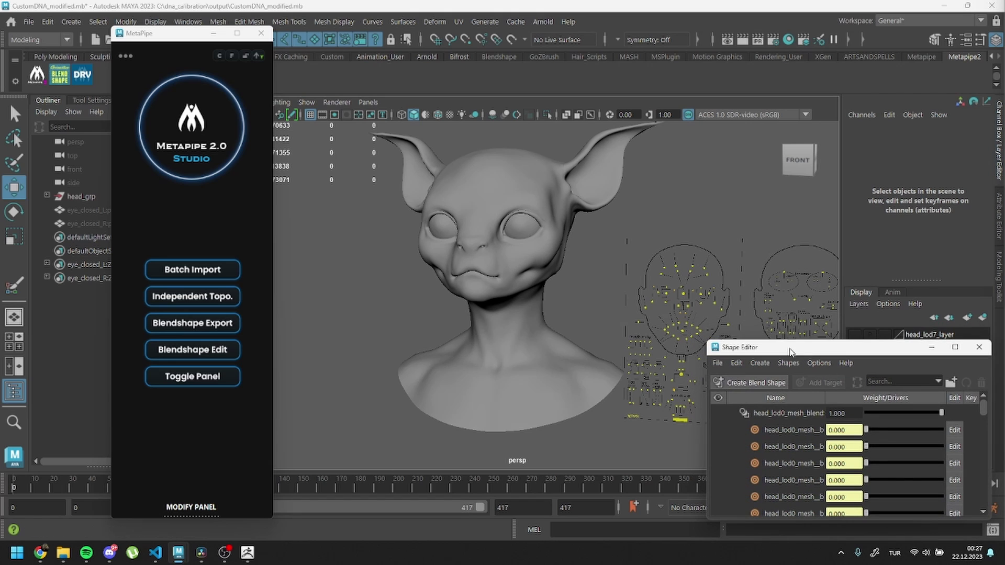
{"action": "left_click", "coordinate": [659, 292]}
{"action": "left_click_drag", "start_coordinate": [666, 325], "coordinate": [672, 357]}
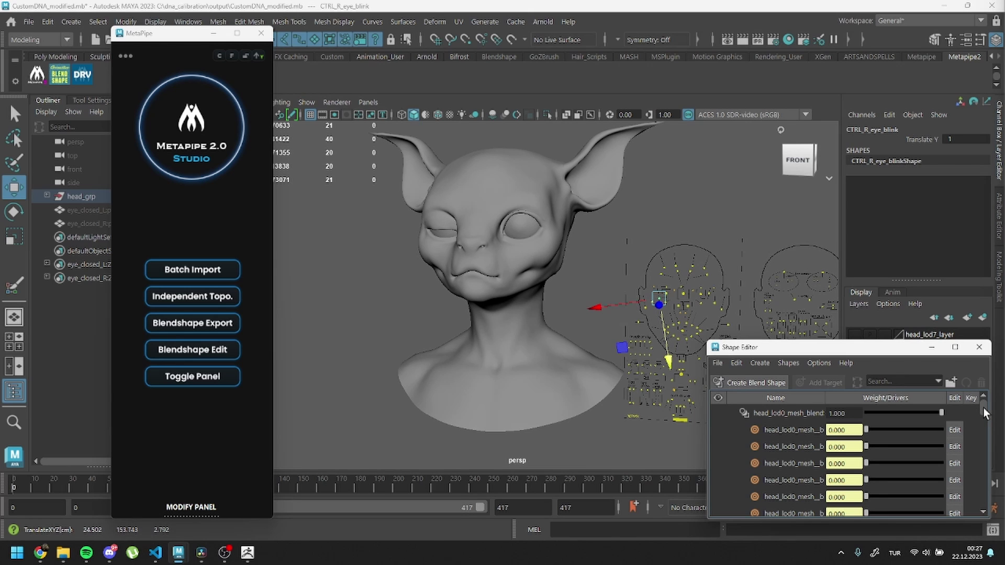
{"action": "left_click_drag", "start_coordinate": [984, 414], "coordinate": [985, 416]}
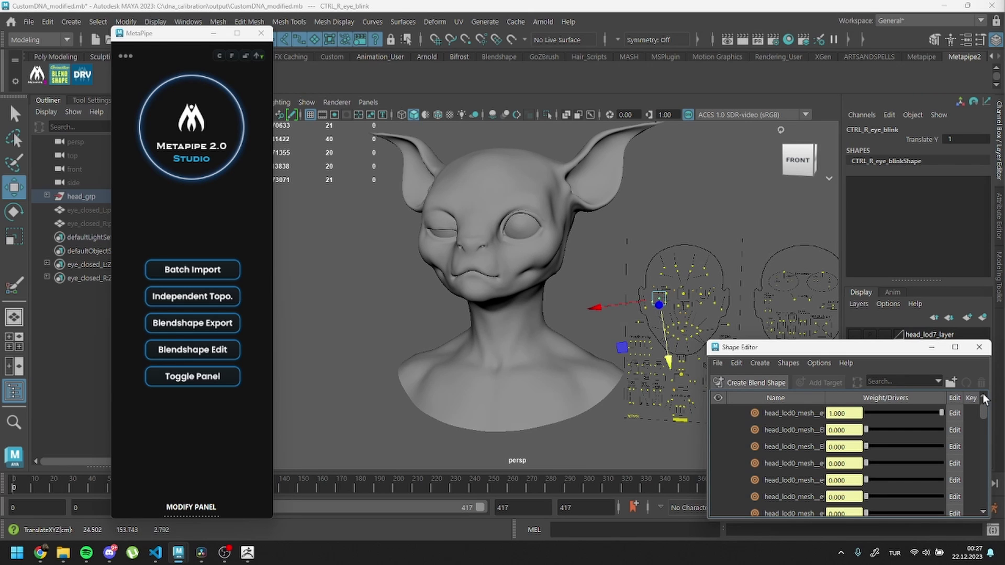
{"action": "left_click", "coordinate": [983, 396]}
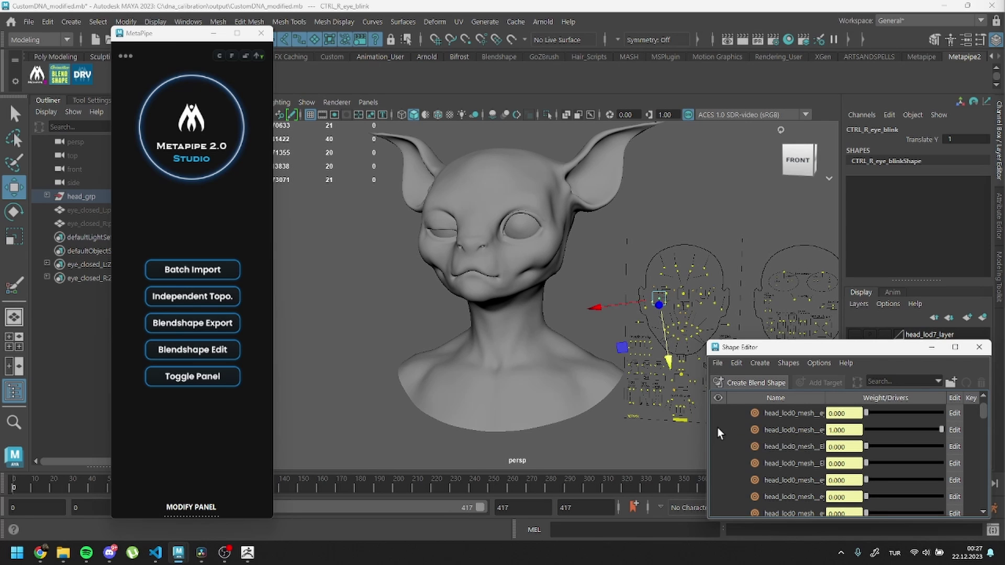
- Mute the head's right eye blink target, run the Blend Shape script on eye_closed_R and find the target again in the Shape Editor
{"action": "left_click", "coordinate": [85, 224]}
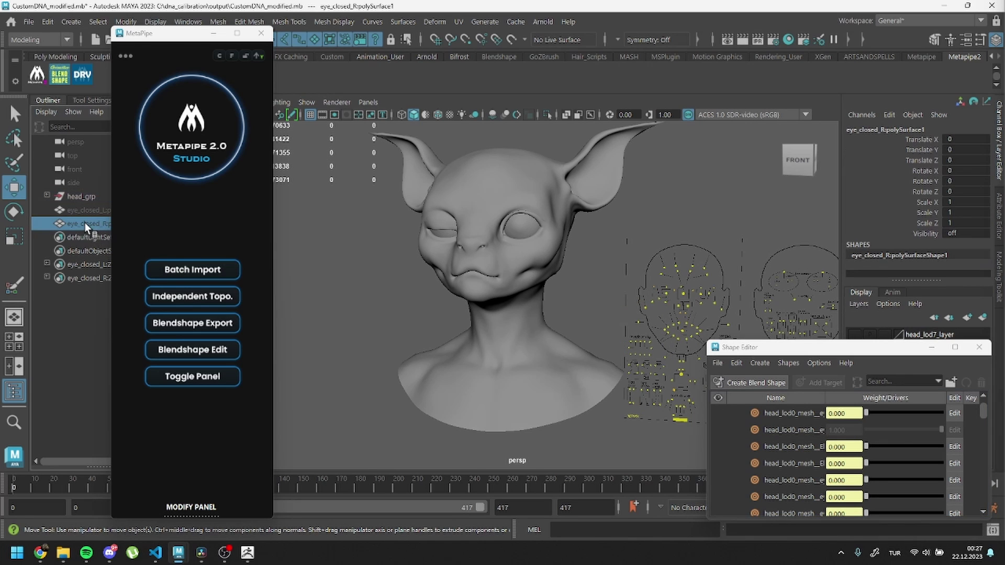
{"action": "left_click", "coordinate": [60, 79]}
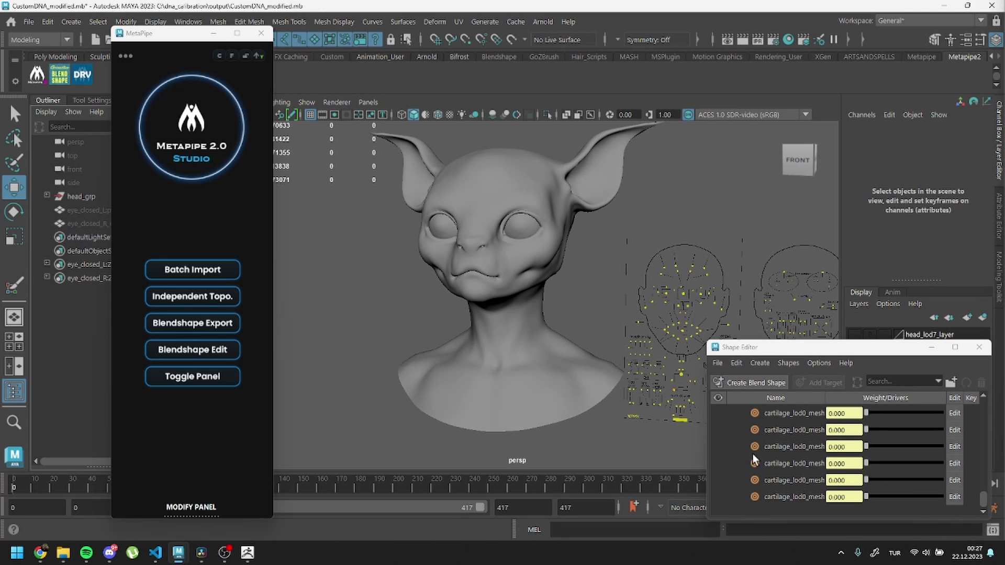
{"action": "left_click_drag", "start_coordinate": [984, 500], "coordinate": [979, 411]}
{"action": "left_click", "coordinate": [983, 511]}
{"action": "left_click", "coordinate": [983, 511]}
{"action": "left_click", "coordinate": [983, 510]}
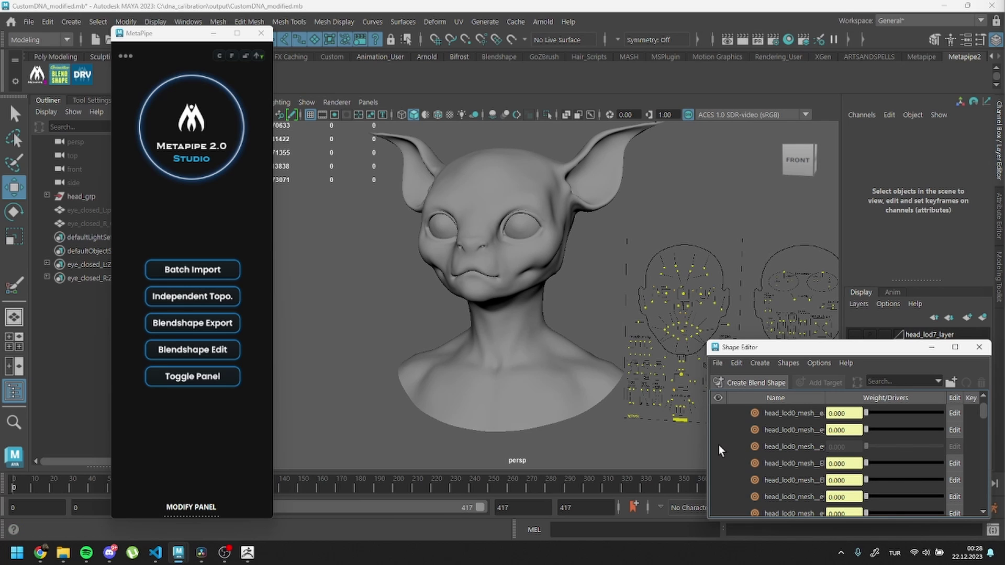
- Unmute the right eye blink target, test it with the right eye blink control and undo the test
{"action": "left_click", "coordinate": [663, 320]}
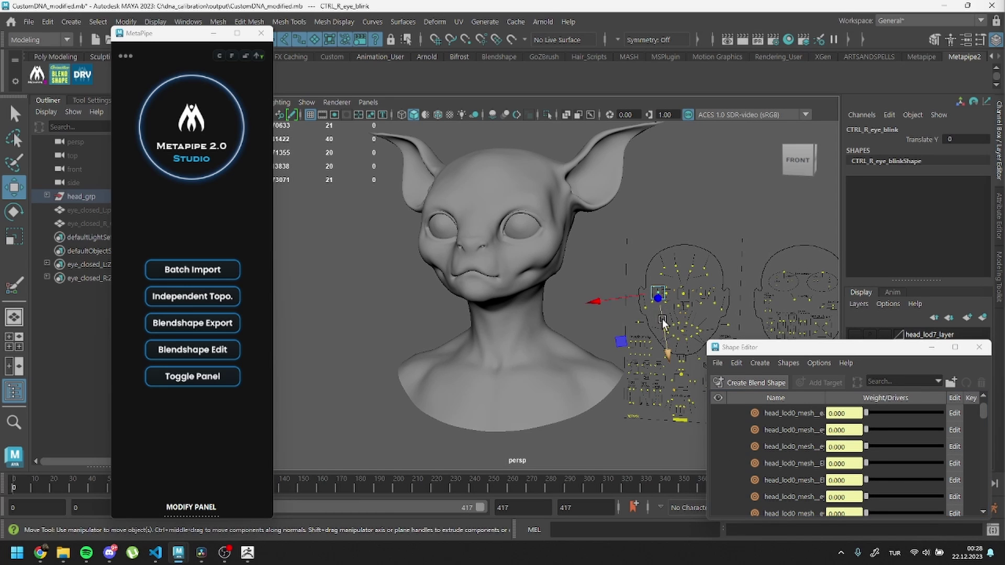
{"action": "left_click_drag", "start_coordinate": [663, 321], "coordinate": [616, 361]}
{"action": "key", "text": "ctrl+z"}
{"action": "key", "text": "ctrl+z"}
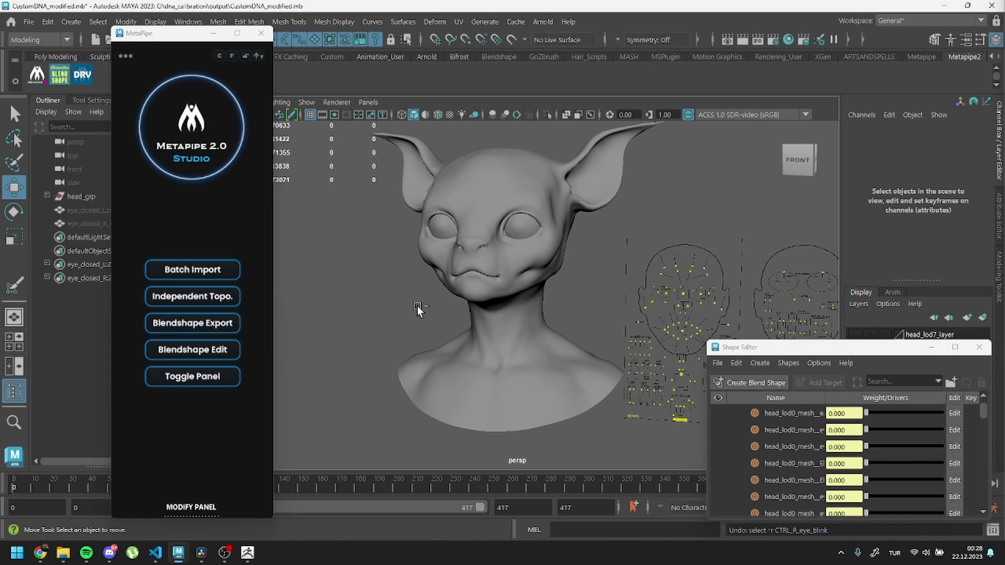
- Set the right eye blink control to 1, enable editing of head_lod0_mesh__eye_blink_R and apply eye_closed_R to it with Blendshape Edit
{"action": "left_click", "coordinate": [659, 294]}
{"action": "left_click_drag", "start_coordinate": [662, 312], "coordinate": [677, 357]}
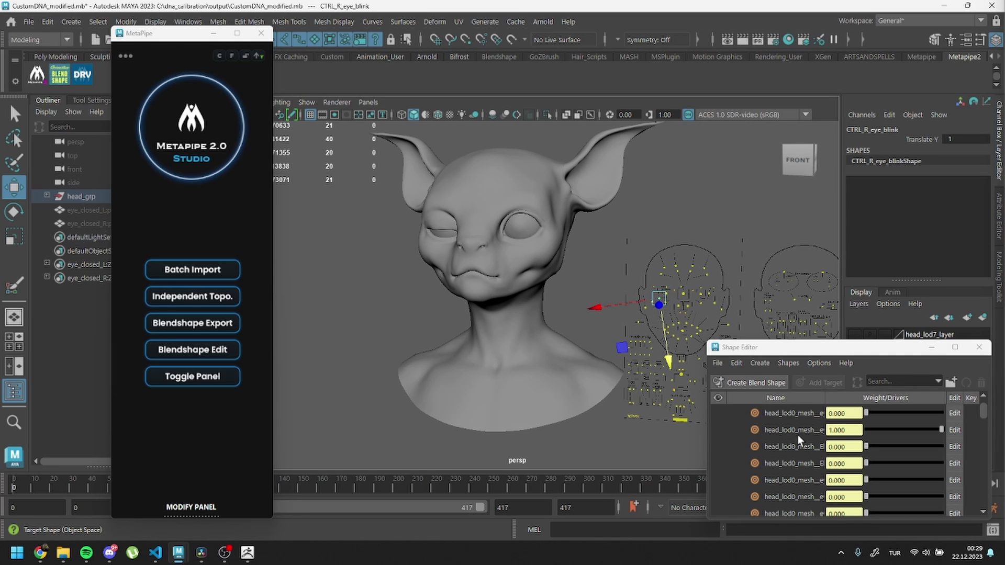
{"action": "left_click", "coordinate": [955, 430]}
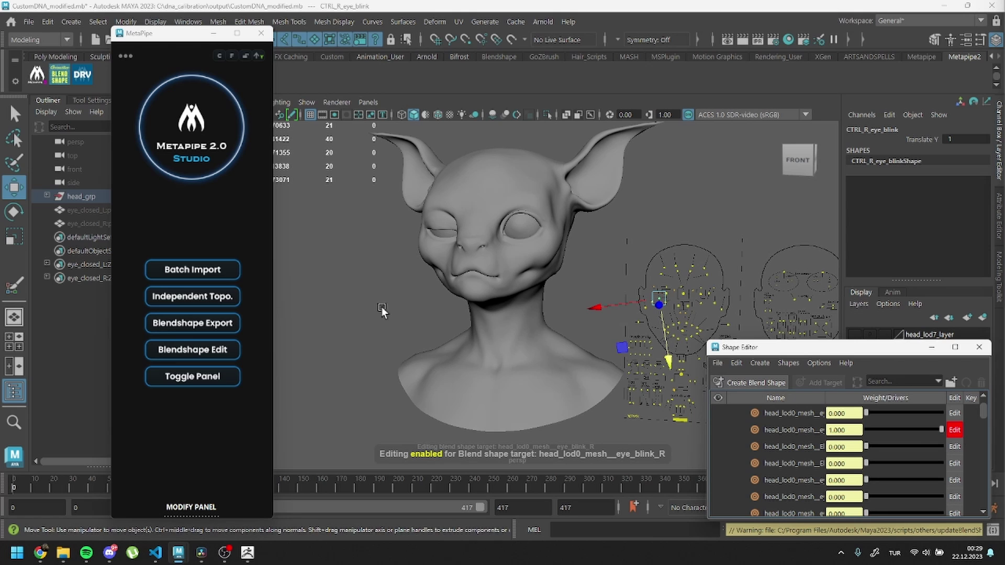
{"action": "left_click", "coordinate": [84, 224]}
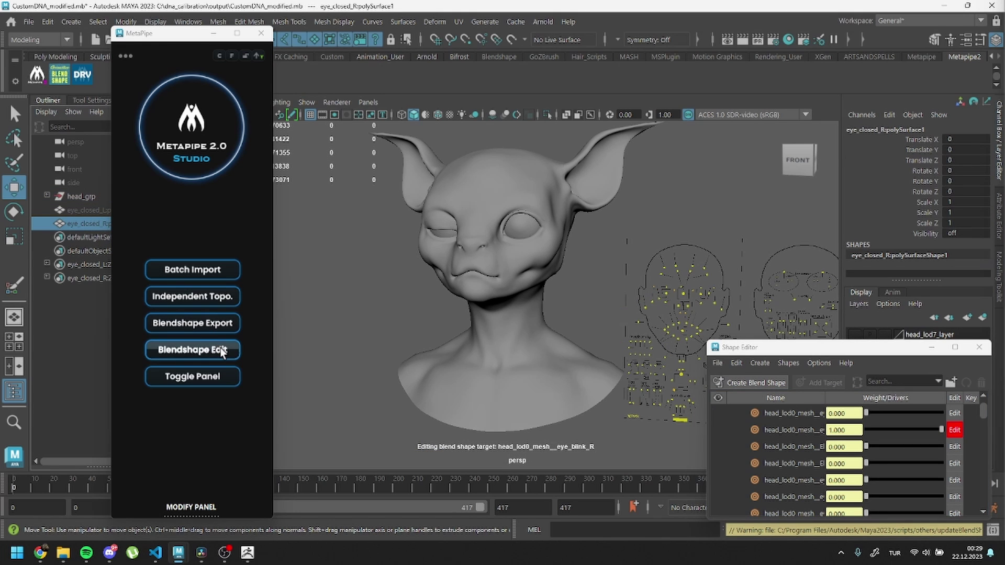
{"action": "left_click", "coordinate": [236, 357]}
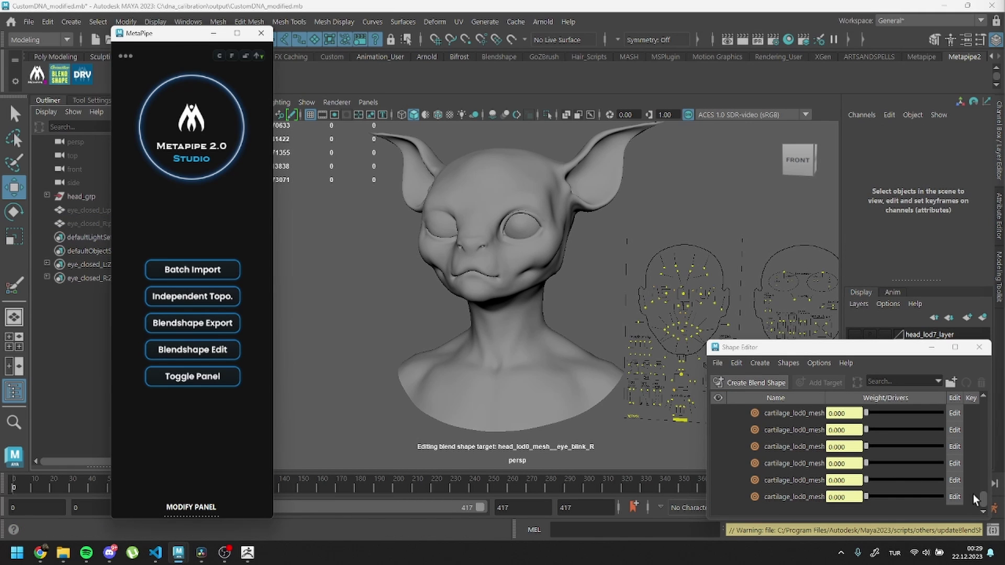
- Turn off editing of the head_lod0_mesh__eye_blink_R target and close the Shape Editor
{"action": "left_click_drag", "start_coordinate": [985, 500], "coordinate": [984, 406]}
{"action": "left_click", "coordinate": [955, 413]}
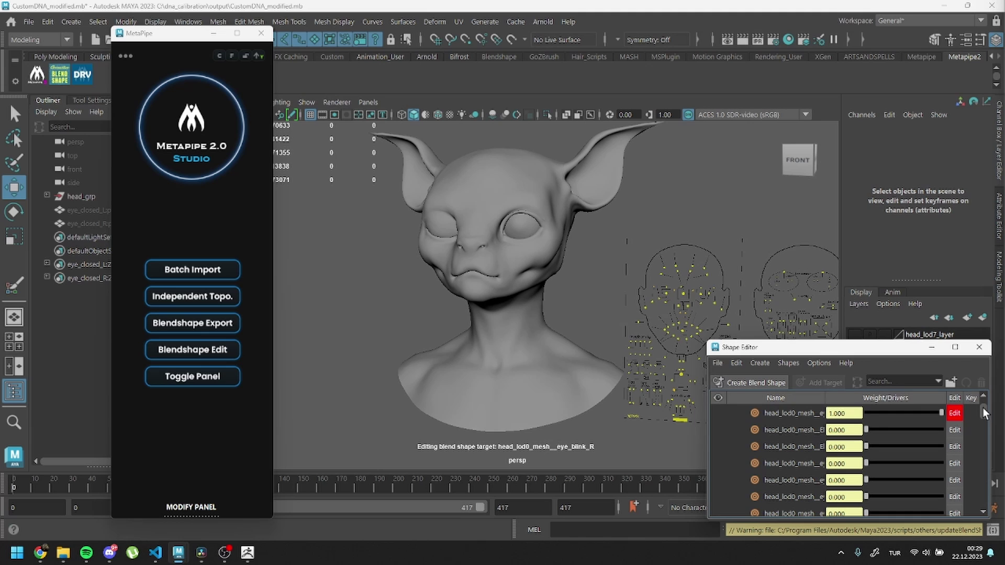
{"action": "left_click", "coordinate": [954, 413]}
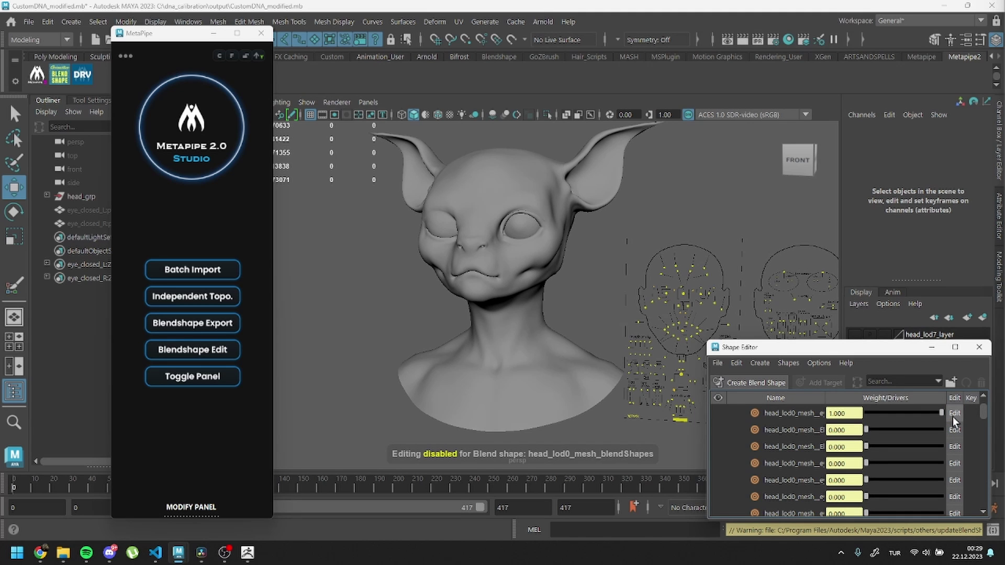
{"action": "left_click", "coordinate": [980, 347]}
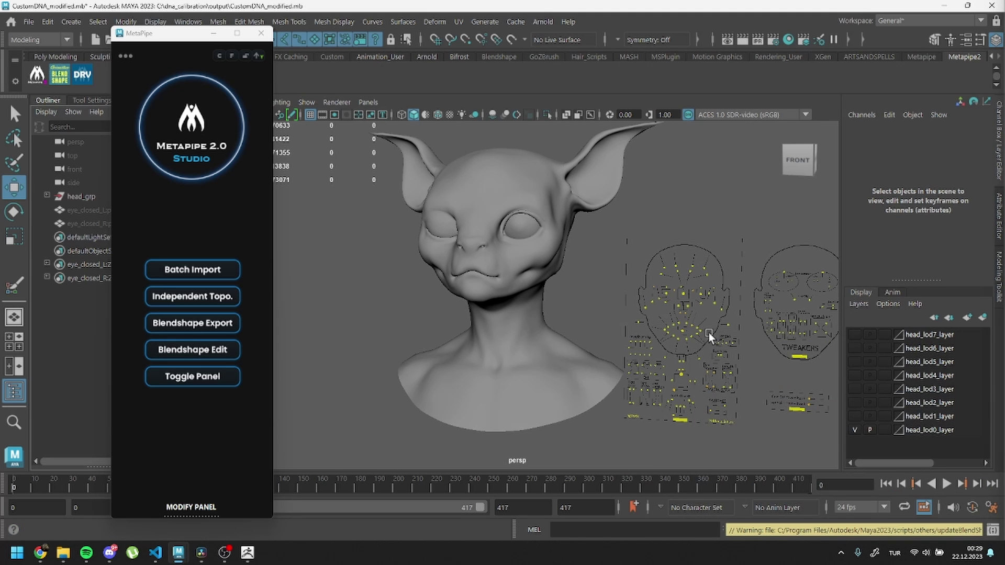
- Test the corrected blink by moving the right eye blink control to 1, and undo the move
{"action": "left_click", "coordinate": [659, 296]}
{"action": "left_click_drag", "start_coordinate": [659, 297], "coordinate": [686, 369]}
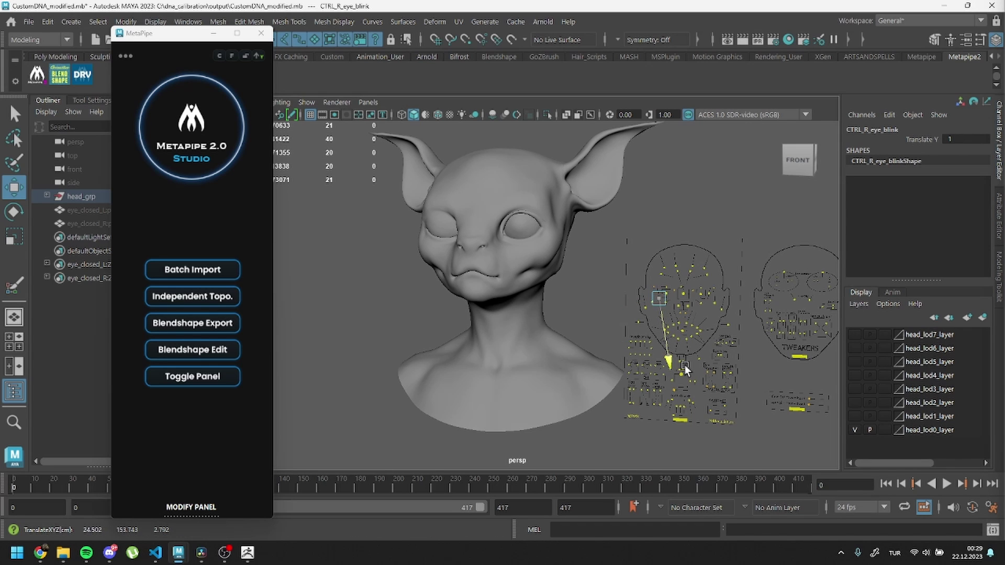
{"action": "key", "text": "ctrl+z"}
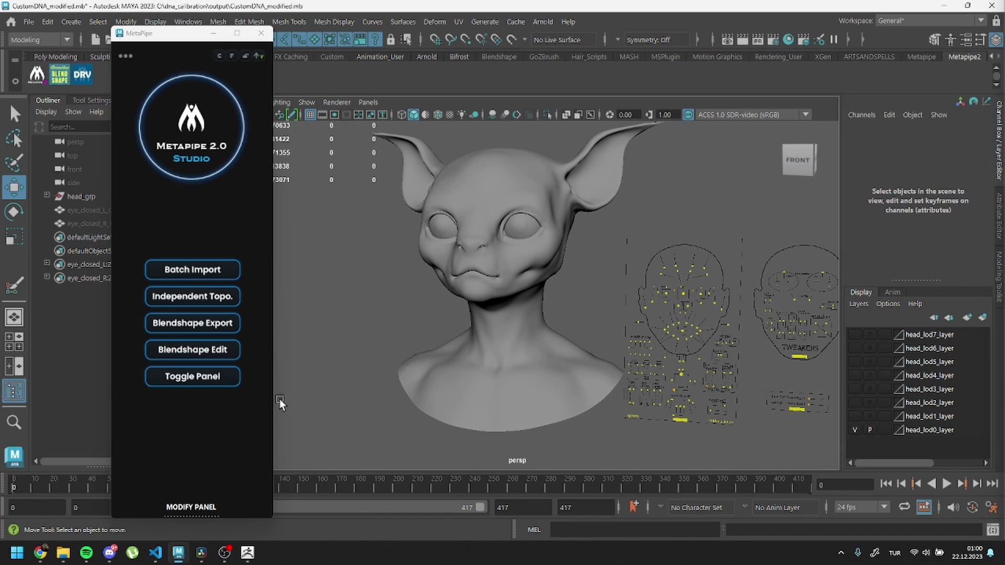
- Switch MetaPipe to its export tools and run Prepare to Export on the head rig
{"action": "left_click", "coordinate": [218, 382]}
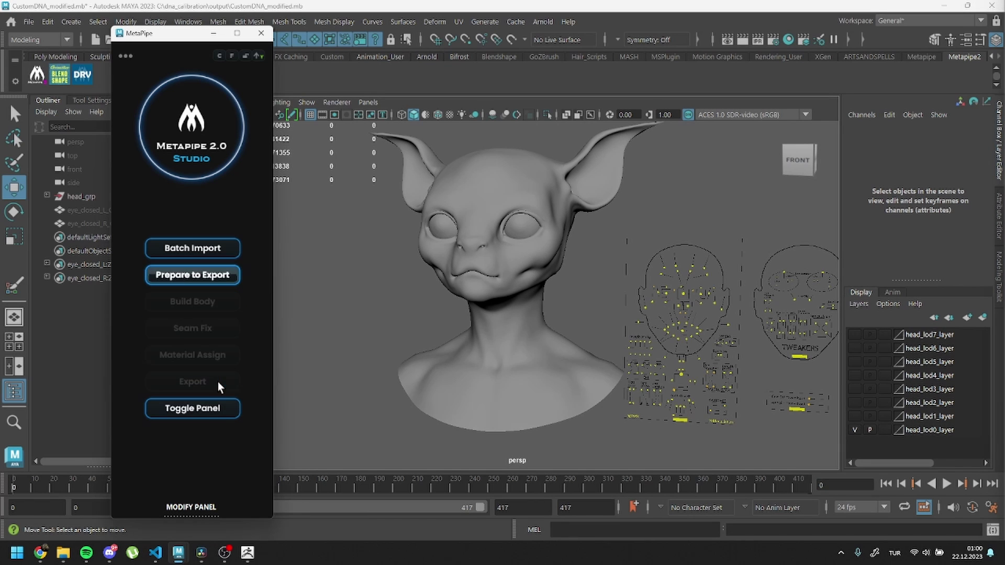
{"action": "left_click", "coordinate": [231, 282]}
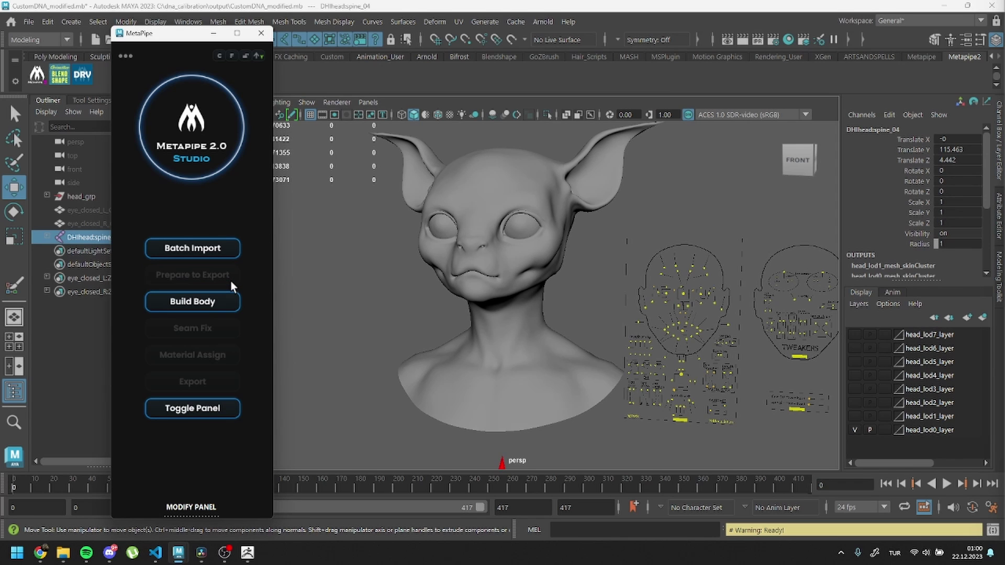
- Batch import the creature's body mesh from the C:\MetaCreature folder
{"action": "left_click", "coordinate": [225, 252]}
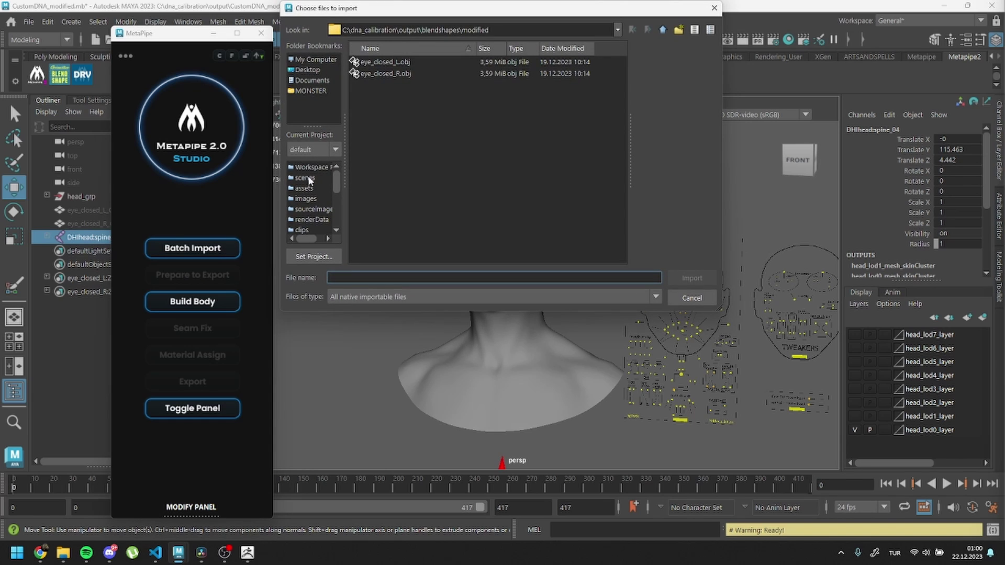
{"action": "left_click", "coordinate": [313, 59]}
{"action": "double_click", "coordinate": [397, 84]}
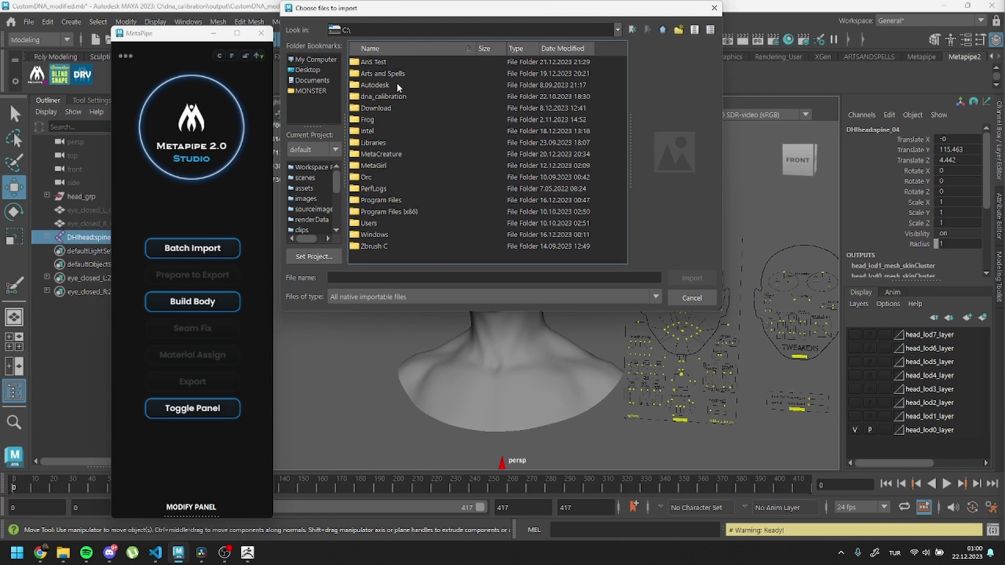
{"action": "double_click", "coordinate": [387, 155]}
{"action": "double_click", "coordinate": [401, 236]}
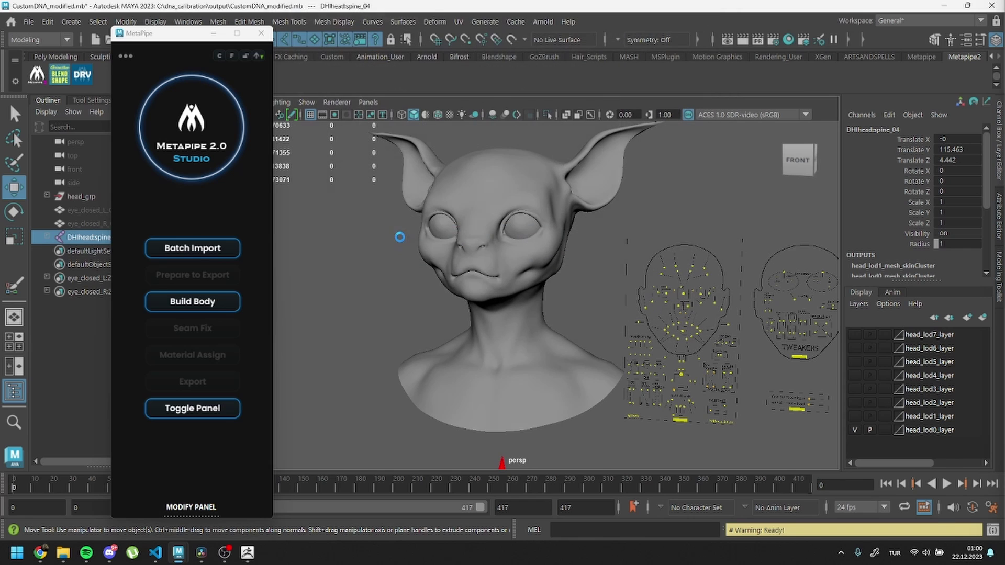
- Build the body rig from the selected imported body mesh with MetaPipe's Build Body and save the scene
{"action": "left_click", "coordinate": [369, 429]}
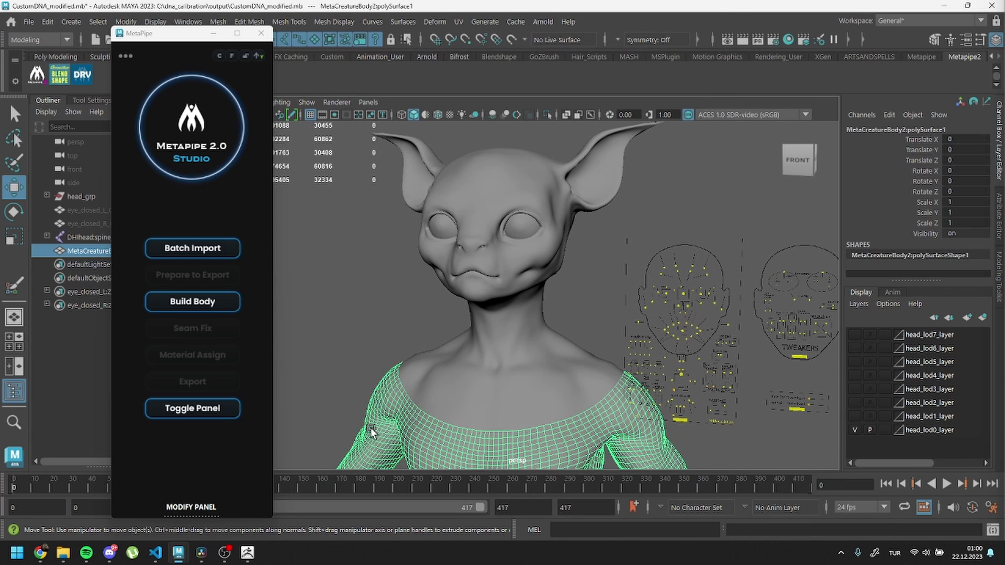
{"action": "left_click", "coordinate": [223, 302]}
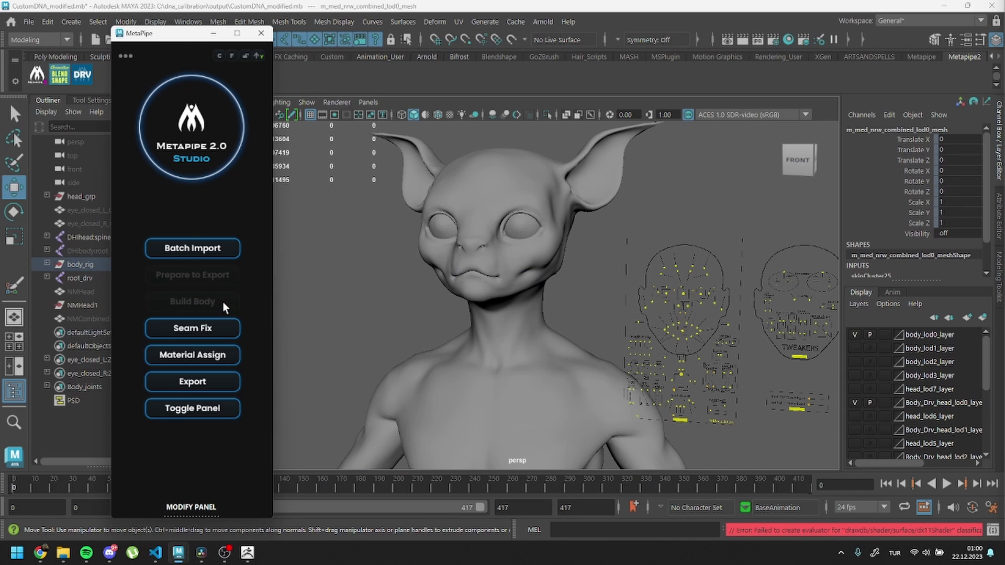
{"action": "left_click", "coordinate": [320, 309]}
{"action": "key", "text": "ctrl+s"}
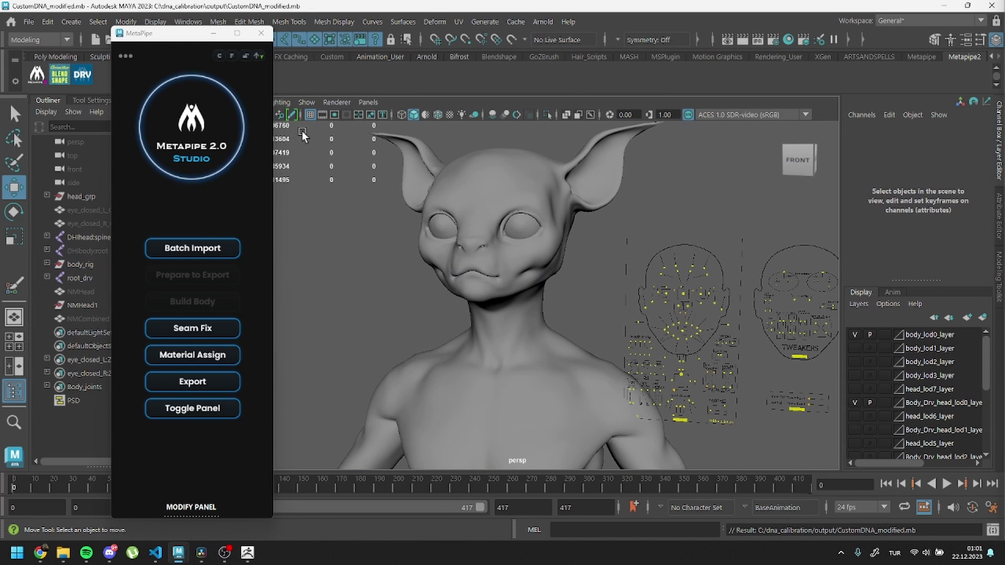
- Show the joints in the viewport and turn on X-ray joints
{"action": "left_click", "coordinate": [307, 102]}
{"action": "left_click", "coordinate": [328, 216]}
{"action": "left_click", "coordinate": [591, 115]}
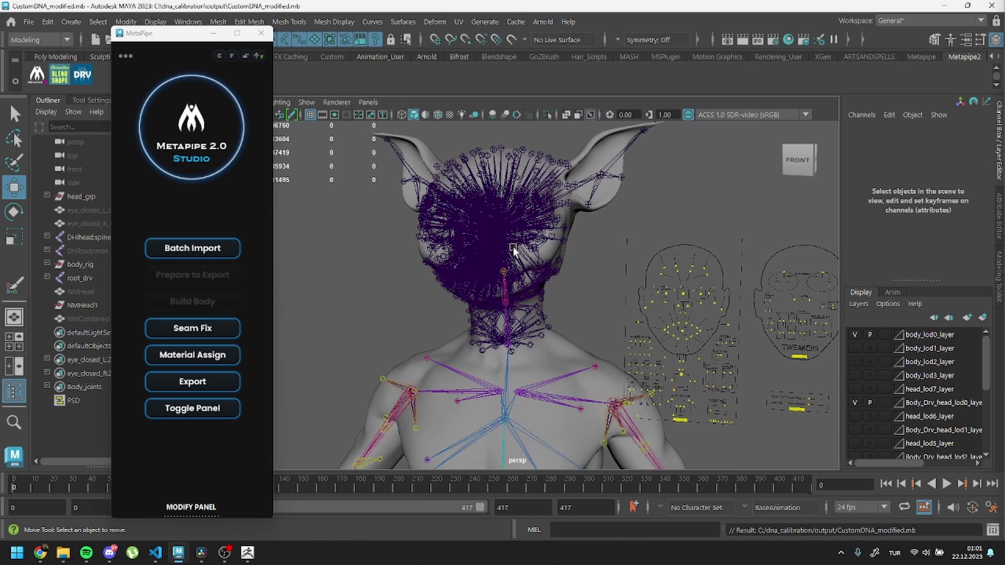
- Test the body skinning by rotating the upperarm_r_drv joint, and undo the rotation
{"action": "left_click", "coordinate": [375, 446]}
{"action": "key", "text": "e"}
{"action": "left_click_drag", "start_coordinate": [457, 363], "coordinate": [496, 470]}
{"action": "key", "text": "ctrl+z"}
- Turn off X-ray joints, hide the joints in the viewport and clear the selection
{"action": "left_click", "coordinate": [591, 115]}
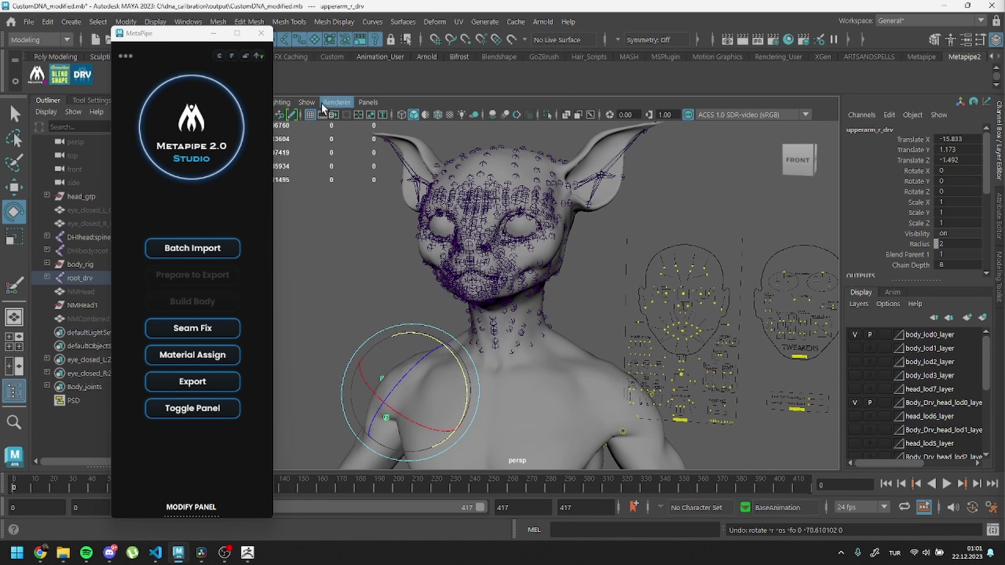
{"action": "left_click", "coordinate": [311, 102]}
{"action": "left_click", "coordinate": [339, 216]}
{"action": "left_click", "coordinate": [337, 292]}
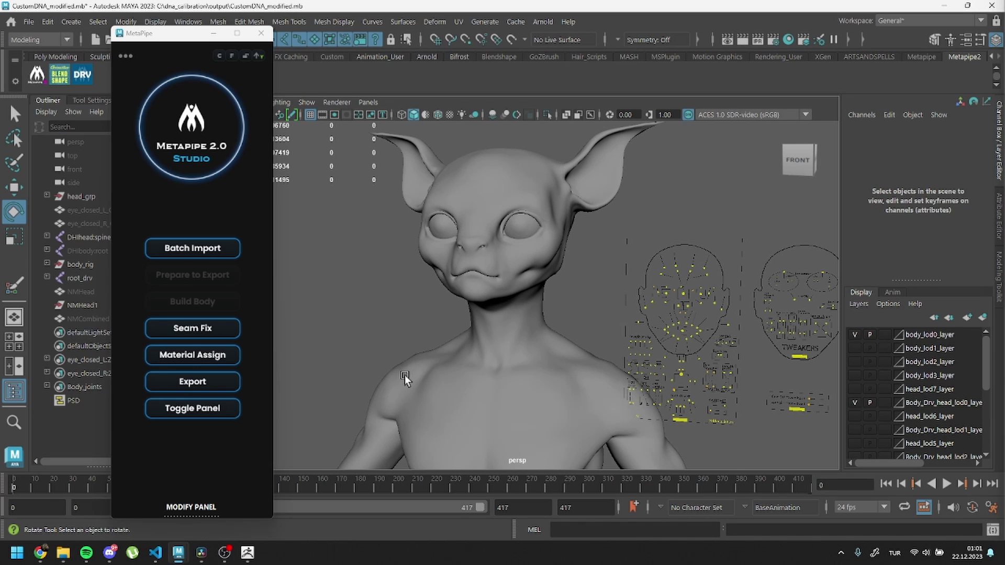
- Examine the seam between head and body around the neck, back and shoulders
{"action": "left_click_drag", "start_coordinate": [404, 375], "coordinate": [583, 377], "text": "alt"}
{"action": "middle_click_drag", "start_coordinate": [582, 377], "coordinate": [535, 328], "text": "alt"}
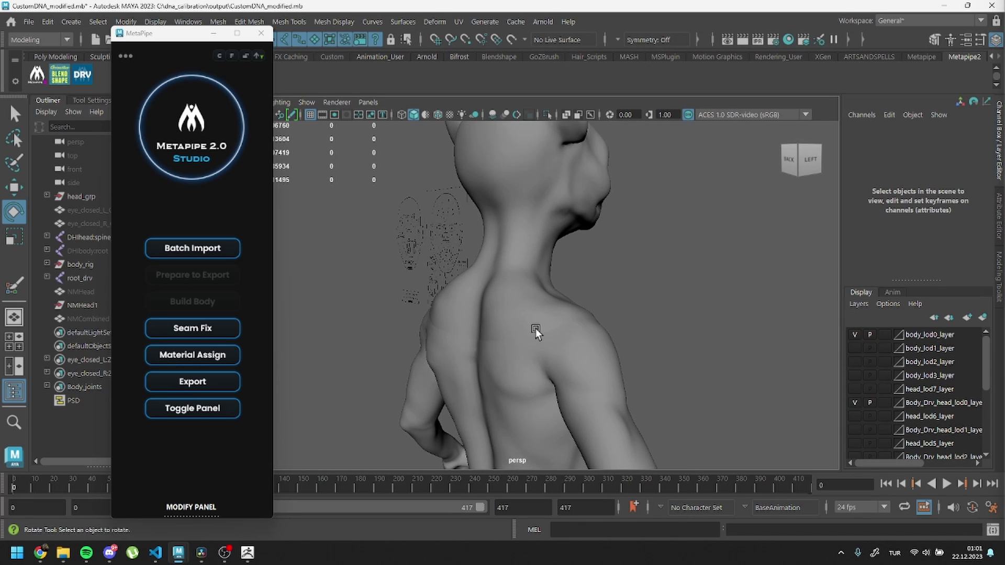
{"action": "right_click_drag", "start_coordinate": [536, 329], "coordinate": [621, 411], "text": "alt"}
{"action": "middle_click_drag", "start_coordinate": [573, 364], "coordinate": [569, 337], "text": "alt"}
{"action": "left_click_drag", "start_coordinate": [568, 336], "coordinate": [558, 335], "text": "alt"}
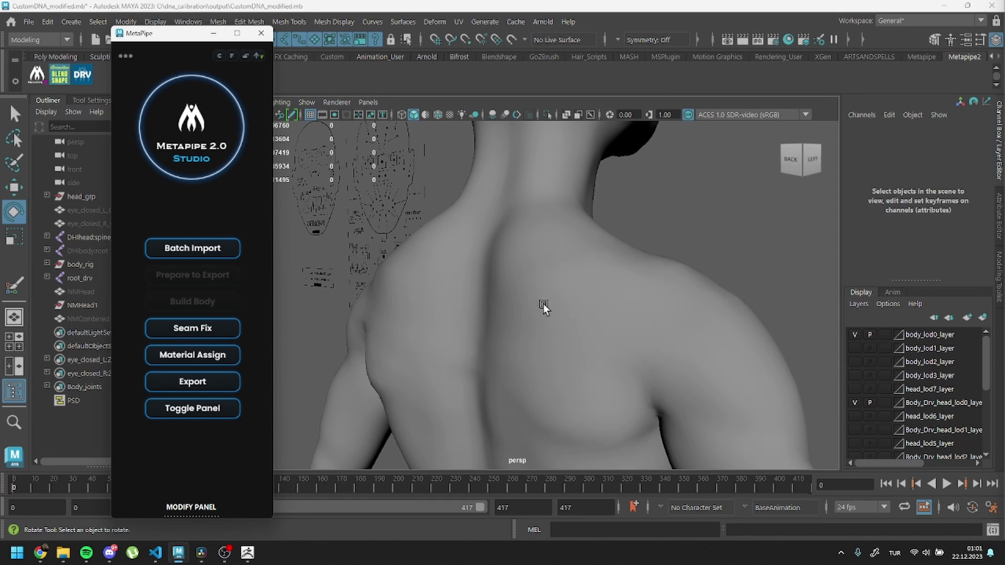
{"action": "left_click_drag", "start_coordinate": [543, 303], "coordinate": [466, 299], "text": "alt"}
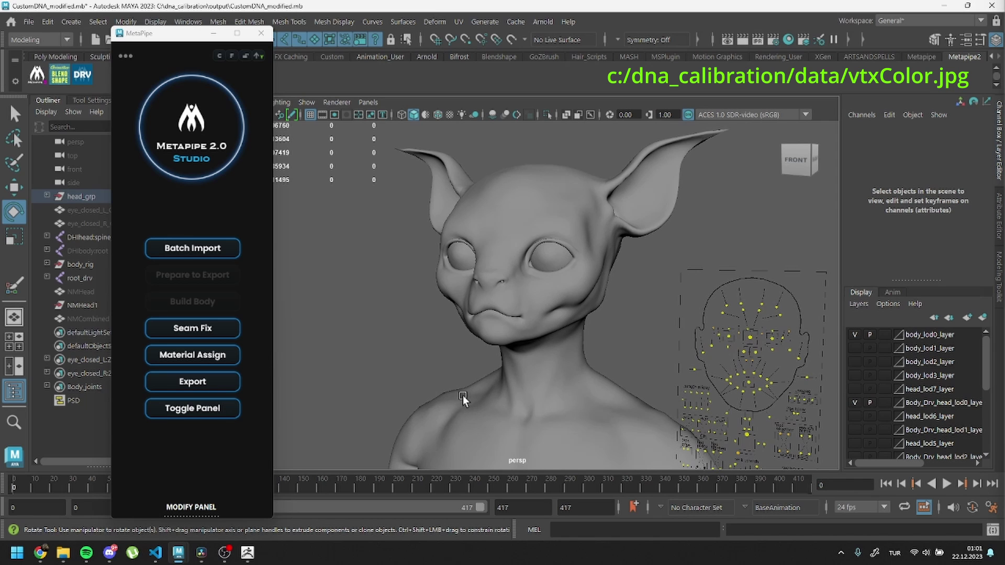
- Start the Paint Vertex Color Tool on head_lod0_mesh and show its tool settings
{"action": "left_click", "coordinate": [464, 399]}
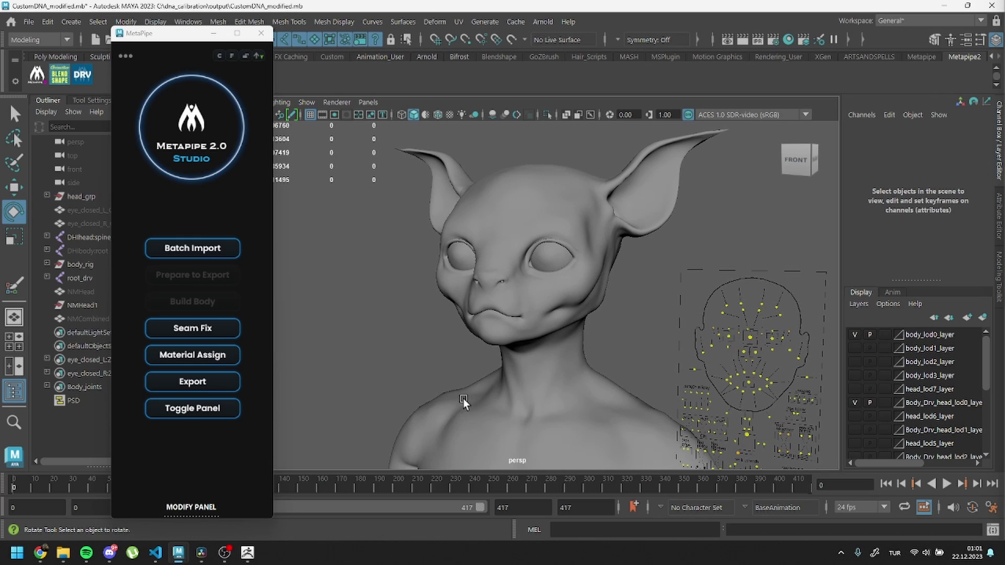
{"action": "left_click", "coordinate": [464, 398]}
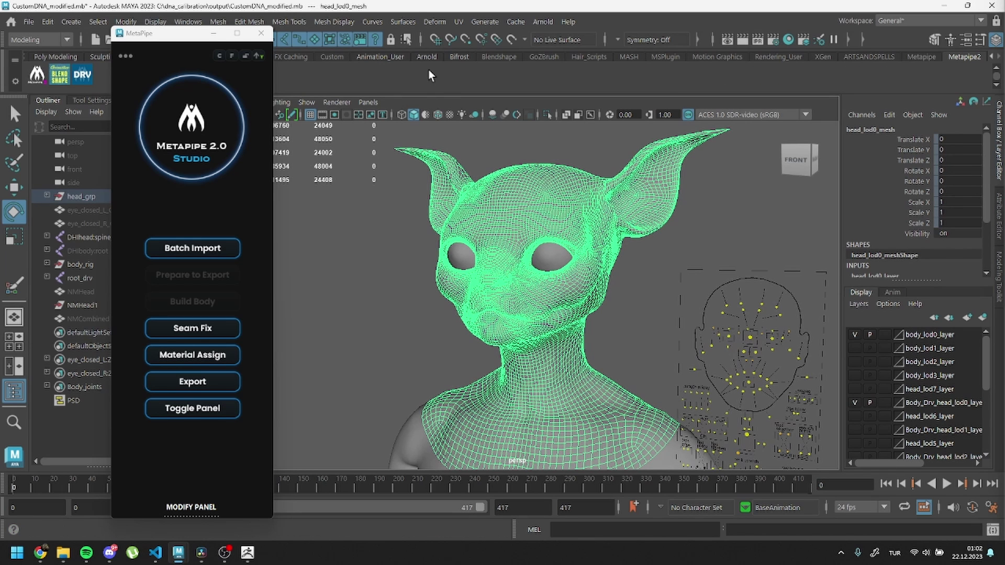
{"action": "left_click", "coordinate": [347, 22]}
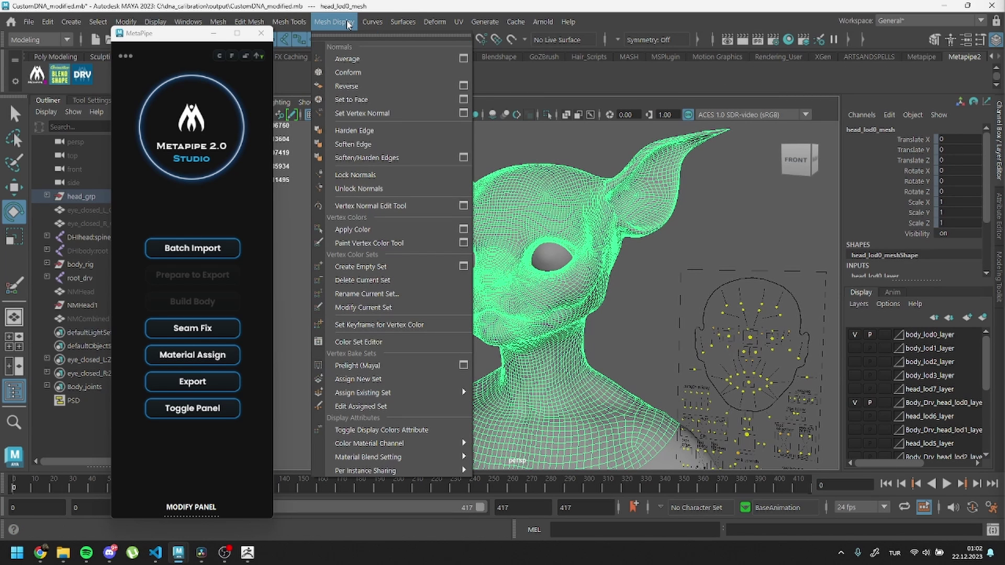
{"action": "left_click", "coordinate": [369, 244]}
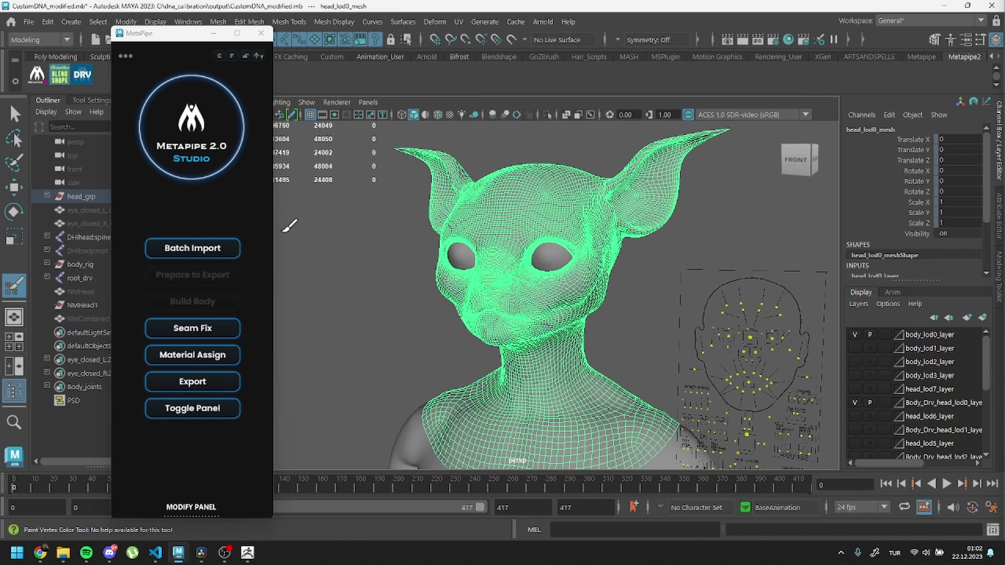
{"action": "left_click", "coordinate": [80, 102]}
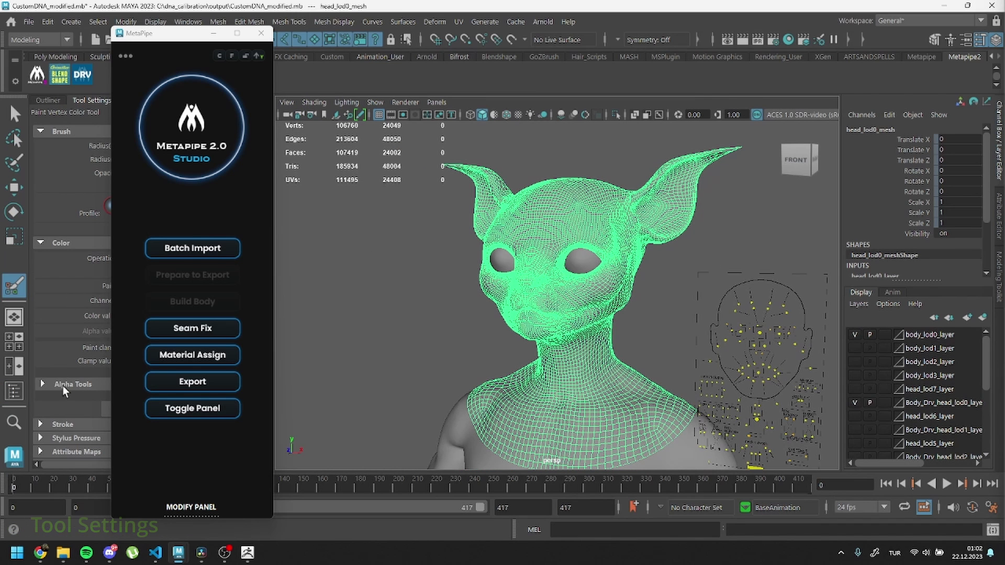
- Import vtxColor.jpg from C:/dna_calibration/data as the vertex color attribute map of the head mesh
{"action": "left_click", "coordinate": [42, 452]}
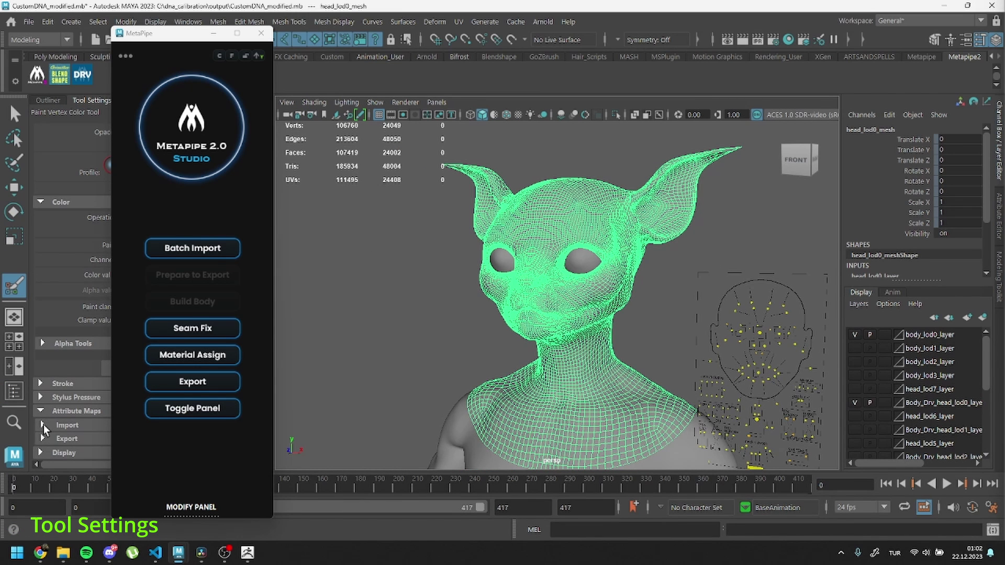
{"action": "left_click", "coordinate": [43, 425]}
{"action": "scroll", "coordinate": [45, 426], "scroll_direction": "down", "scroll_amount": 3}
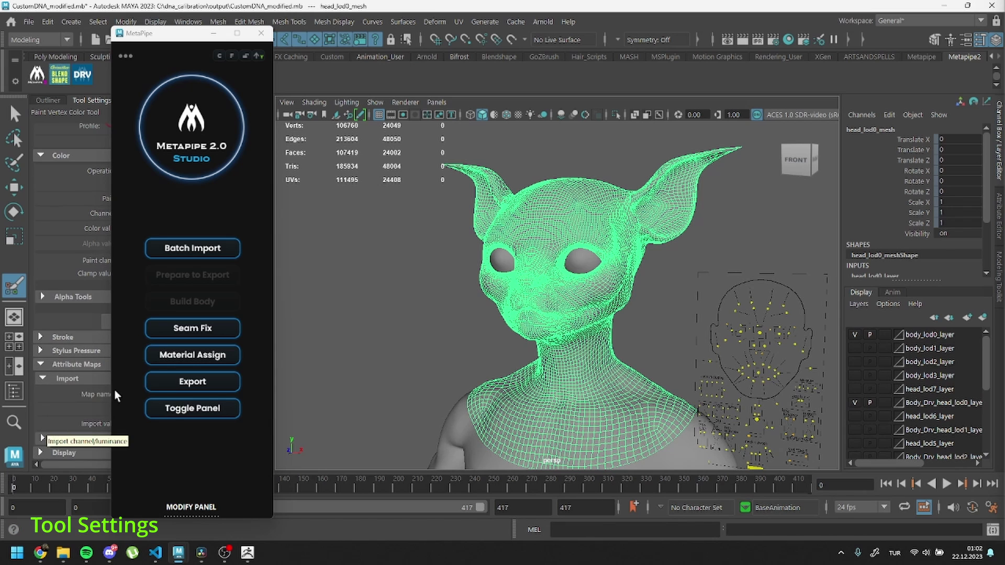
{"action": "left_click_drag", "start_coordinate": [165, 40], "coordinate": [271, 40]}
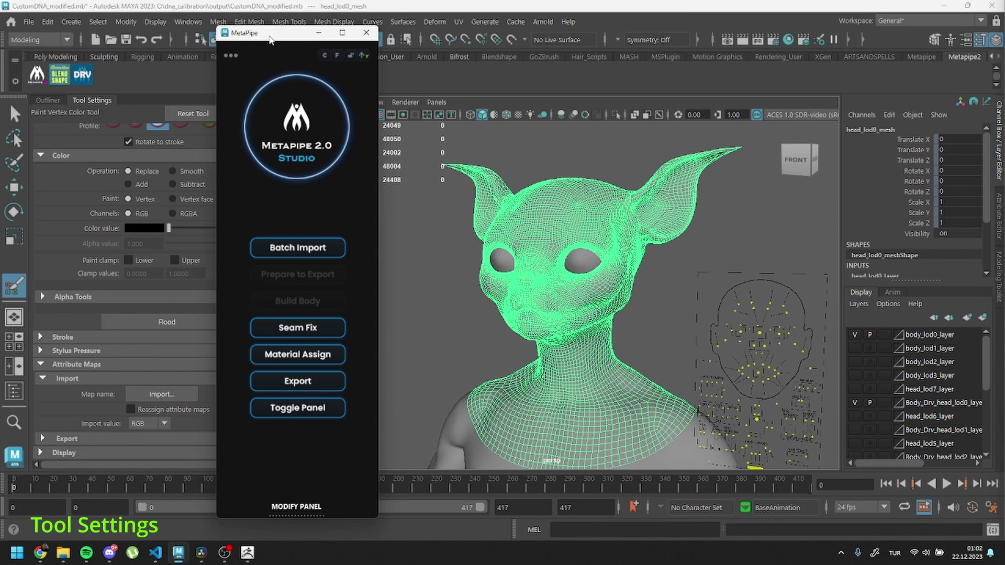
{"action": "left_click", "coordinate": [166, 397]}
{"action": "left_click", "coordinate": [316, 60]}
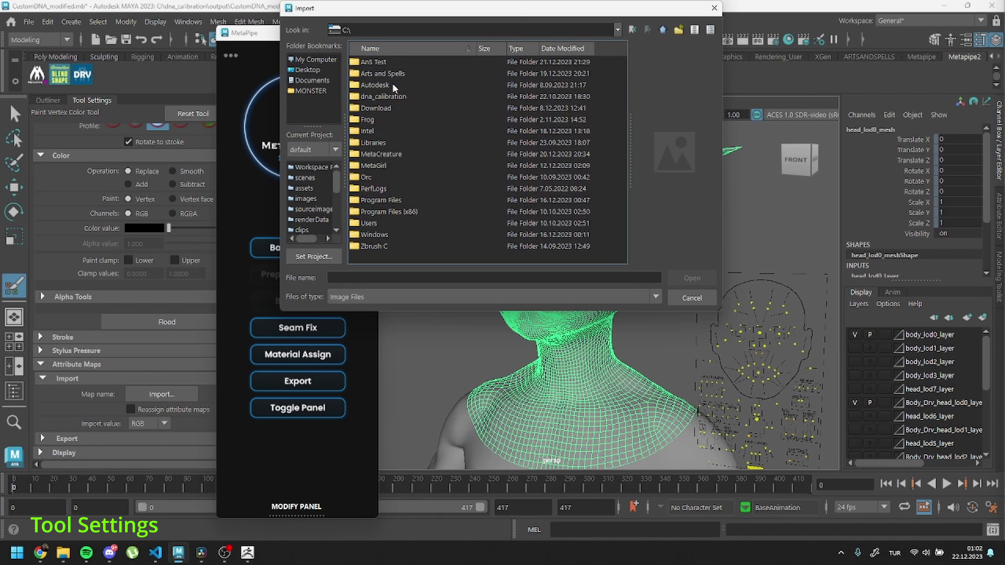
{"action": "double_click", "coordinate": [383, 96]}
{"action": "double_click", "coordinate": [382, 86]}
{"action": "left_click", "coordinate": [374, 98]}
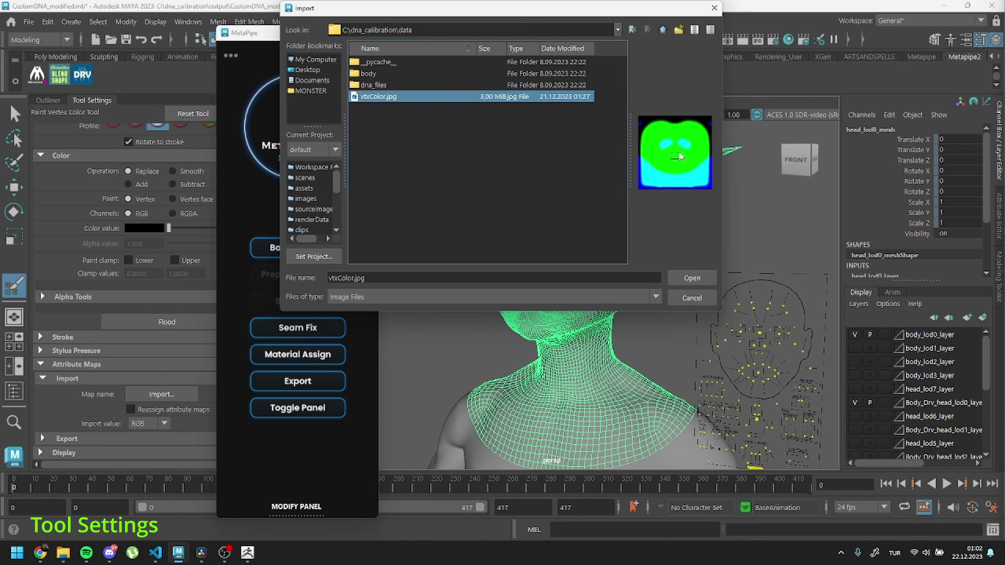
{"action": "left_click", "coordinate": [702, 279]}
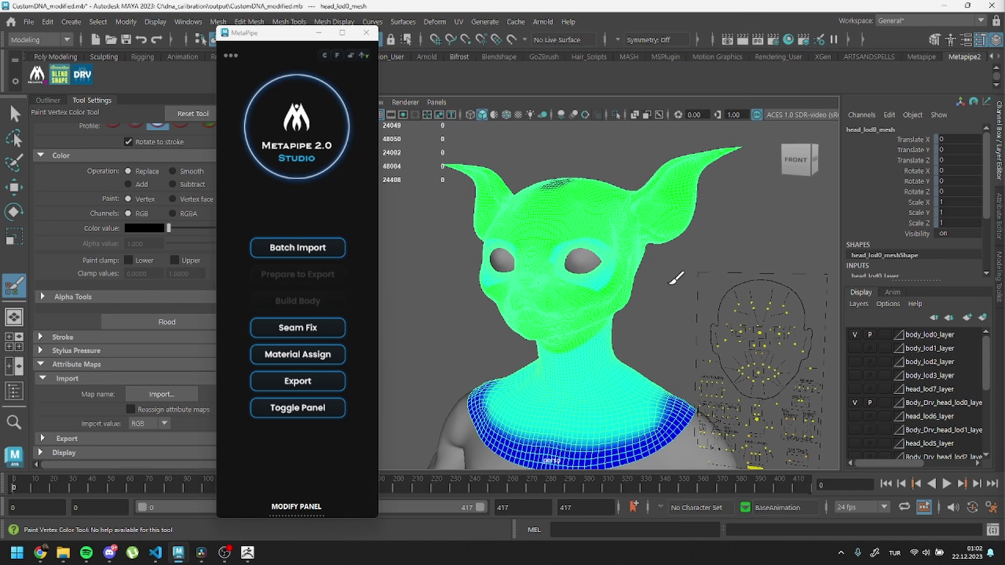
- Leave the vertex painting tool, return to the Outliner, and clear the selection to check the colored head
{"action": "key", "text": "w"}
{"action": "left_click", "coordinate": [47, 100]}
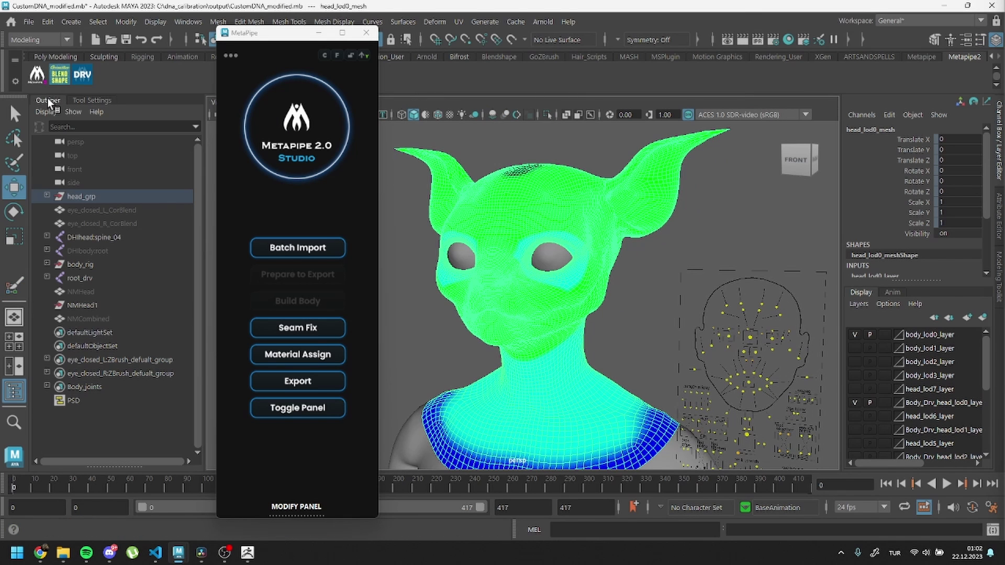
{"action": "left_click_drag", "start_coordinate": [268, 37], "coordinate": [210, 36]}
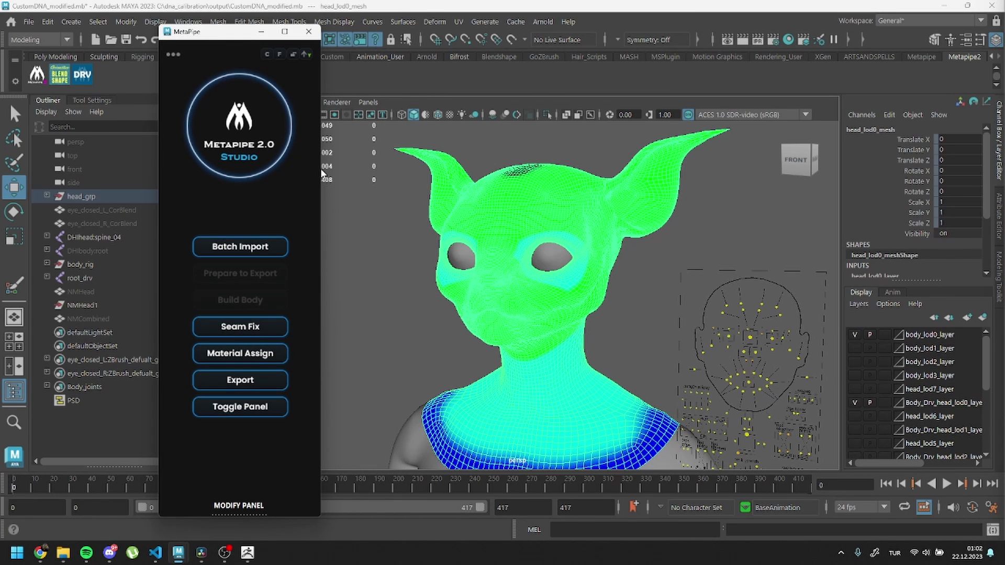
{"action": "left_click", "coordinate": [407, 291]}
{"action": "right_click_drag", "start_coordinate": [476, 351], "coordinate": [429, 312], "text": "alt"}
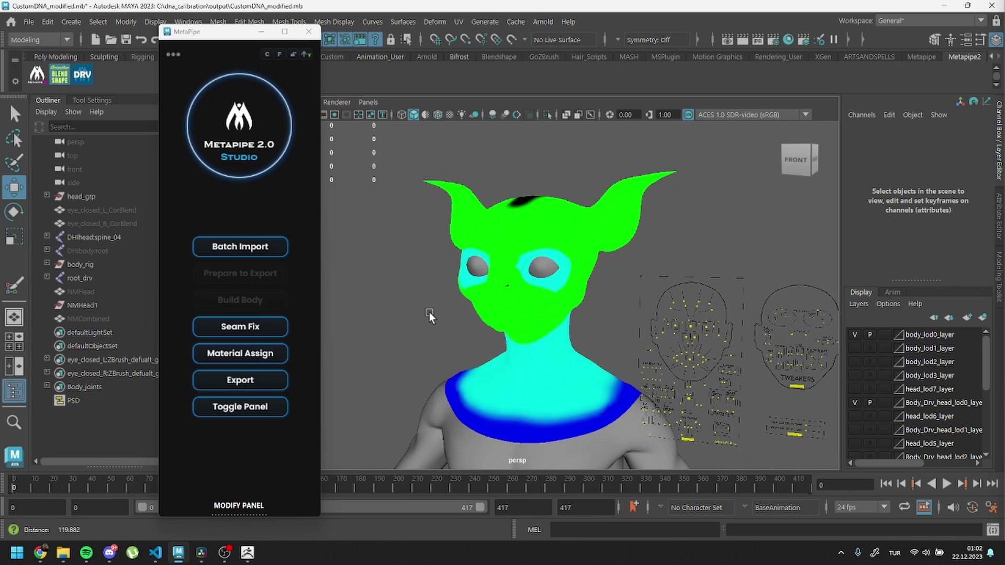
{"action": "middle_click_drag", "start_coordinate": [475, 343], "coordinate": [482, 291], "text": "alt"}
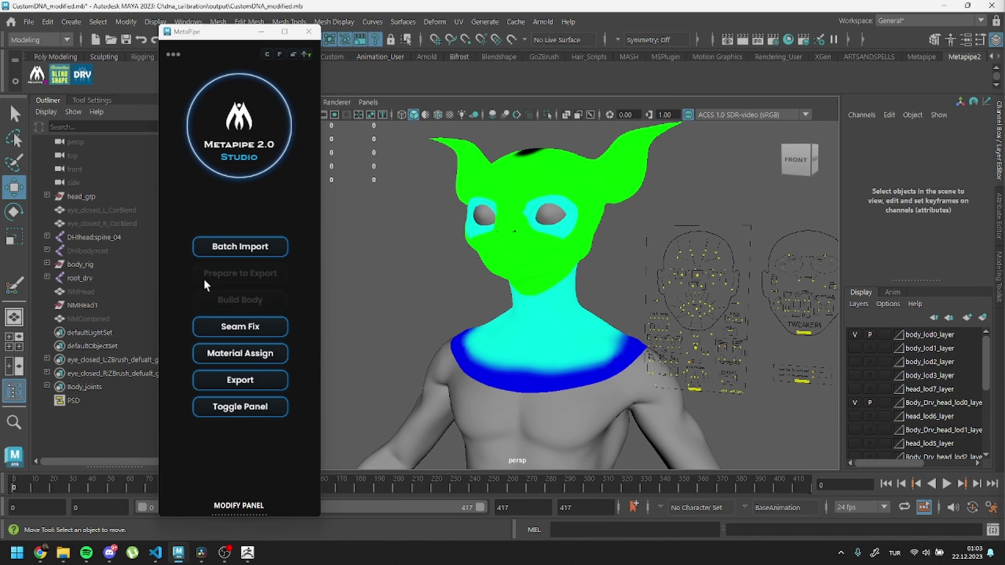
- Delete the hidden eyeshell, eyelashes, eyeEdge, cartilage and saliva meshes from head_lod0_grp
{"action": "left_click", "coordinate": [47, 196]}
{"action": "left_click", "coordinate": [64, 223]}
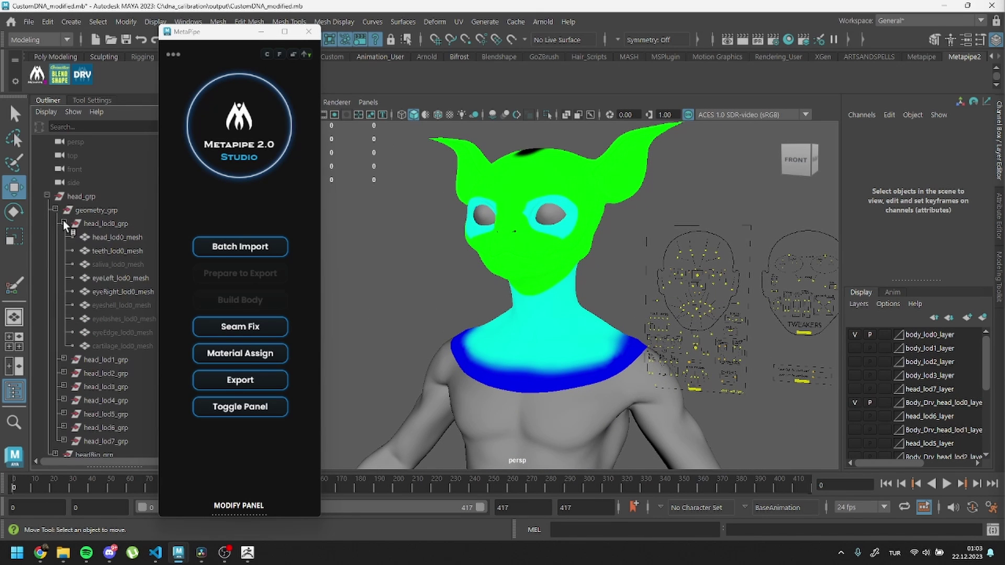
{"action": "left_click", "coordinate": [120, 305]}
{"action": "left_click", "coordinate": [120, 346], "text": "shift"}
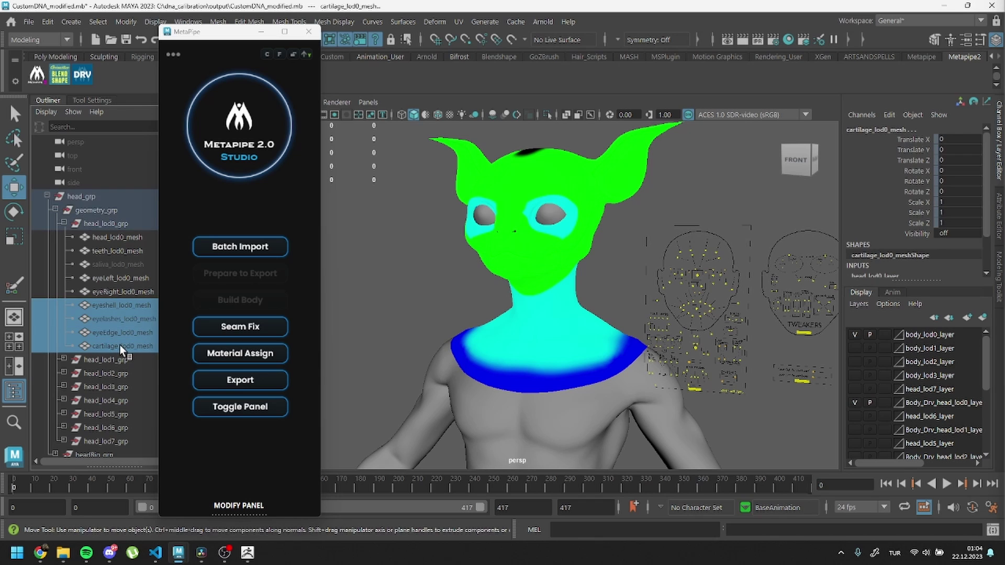
{"action": "key", "text": "Delete"}
{"action": "left_click", "coordinate": [107, 265]}
{"action": "key", "text": "Delete"}
- Delete the head LOD groups from head_lod1_grp through head_lod7_grp
{"action": "left_click", "coordinate": [109, 292]}
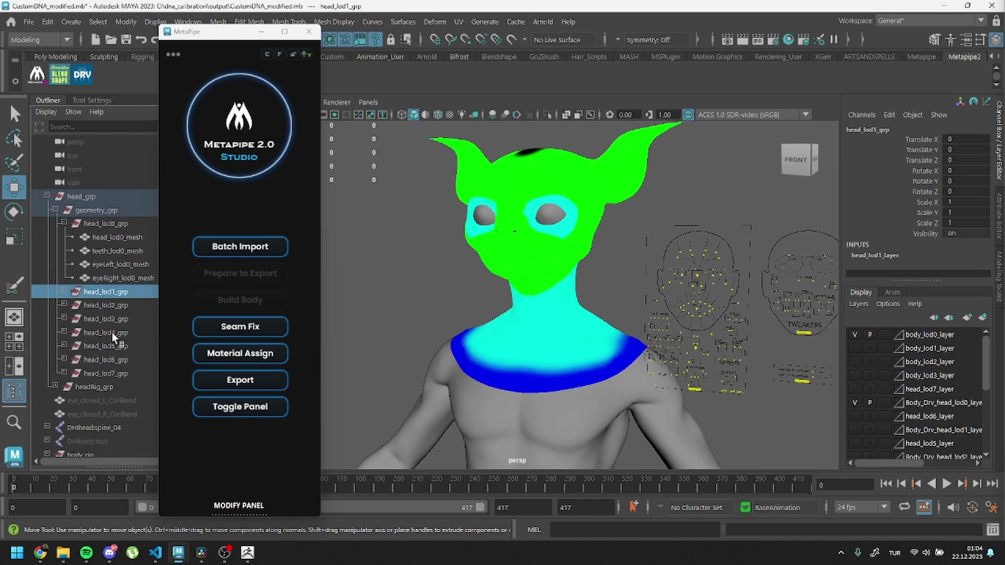
{"action": "left_click", "coordinate": [117, 373], "text": "shift"}
{"action": "key", "text": "Delete"}
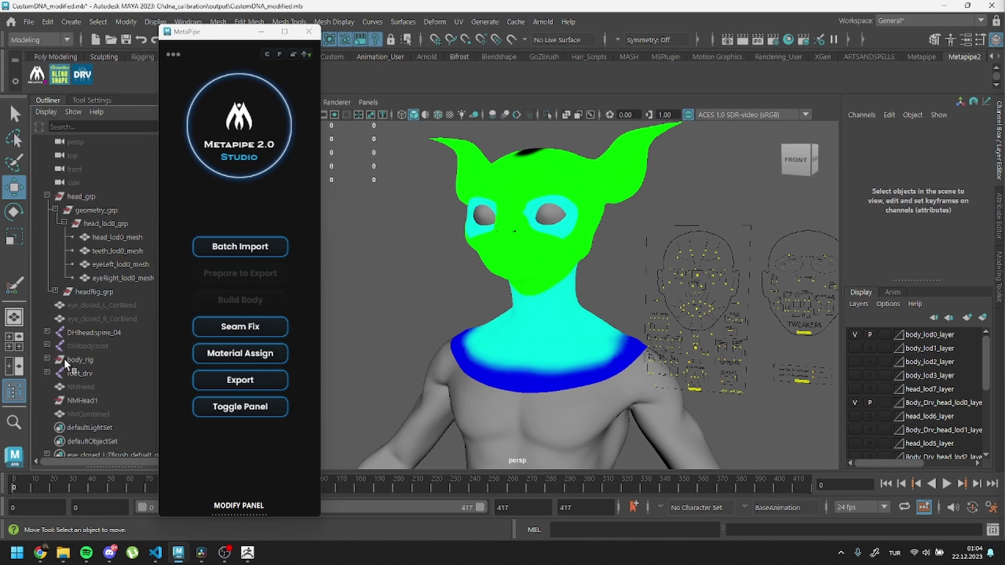
- Delete every body LOD group inside body_geometry_grp except body_lod0_grp
{"action": "left_click", "coordinate": [47, 360]}
{"action": "left_click", "coordinate": [55, 387]}
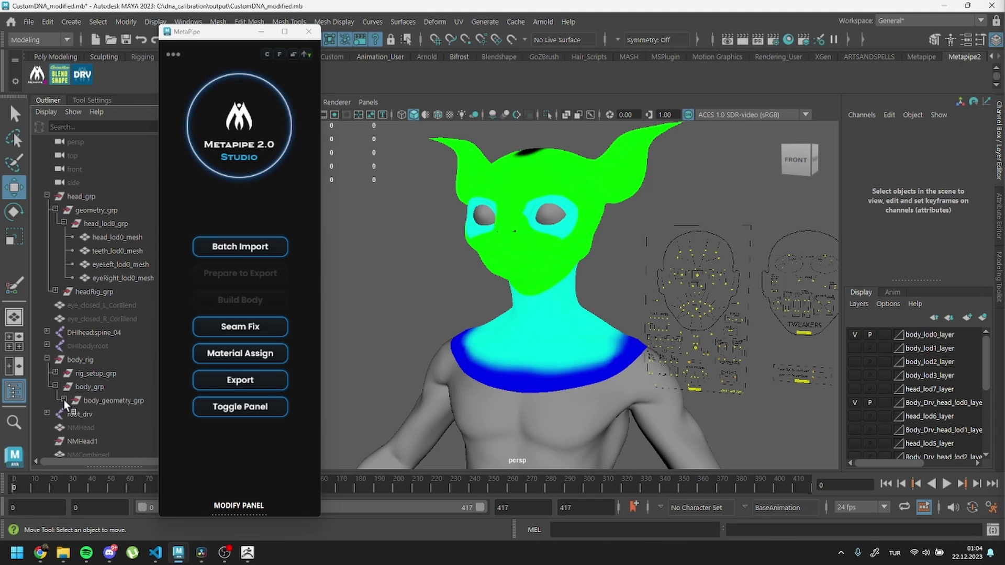
{"action": "left_click", "coordinate": [64, 401]}
{"action": "scroll", "coordinate": [89, 398], "scroll_direction": "down", "scroll_amount": 4}
{"action": "left_click", "coordinate": [113, 306]}
{"action": "left_click", "coordinate": [116, 278], "text": "shift"}
{"action": "key", "text": "Delete"}
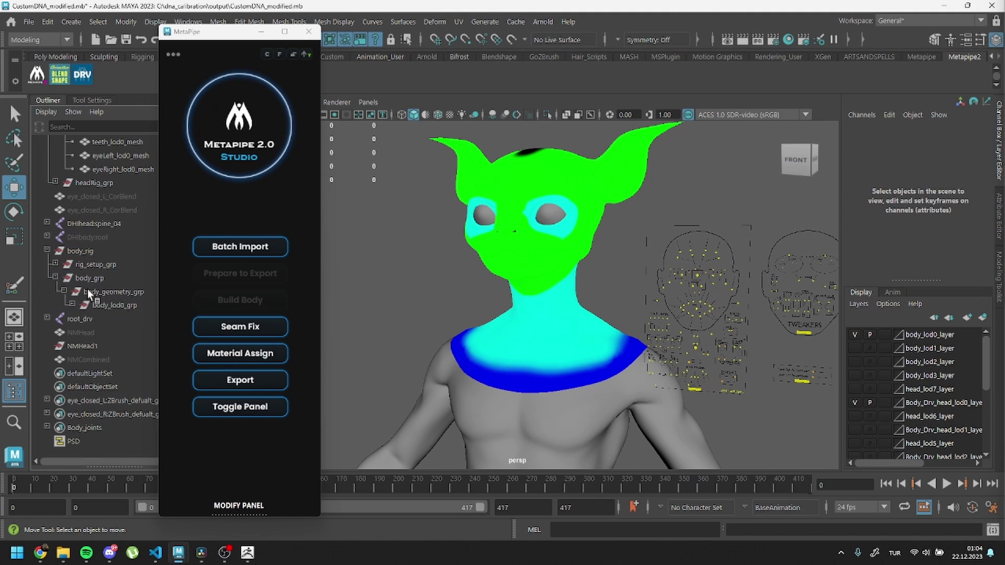
- Delete the extra meshes in body_lod0_grp, keeping only the m_med_nrw_body mesh
{"action": "left_click", "coordinate": [72, 305]}
{"action": "left_click", "coordinate": [115, 346]}
{"action": "key", "text": "Delete"}
{"action": "left_click", "coordinate": [114, 319]}
{"action": "key", "text": "Delete"}
{"action": "scroll", "coordinate": [105, 293], "scroll_direction": "up", "scroll_amount": 3}
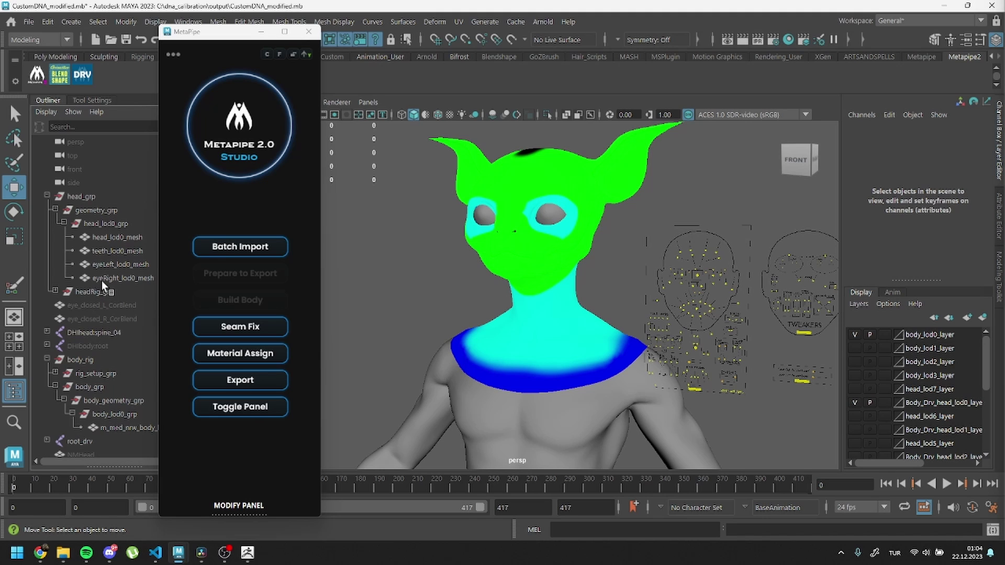
- Assign separate materials to the teeth, left eye and right eye meshes with MetaPipe's Material Assign, and clear the selection
{"action": "left_click", "coordinate": [107, 277]}
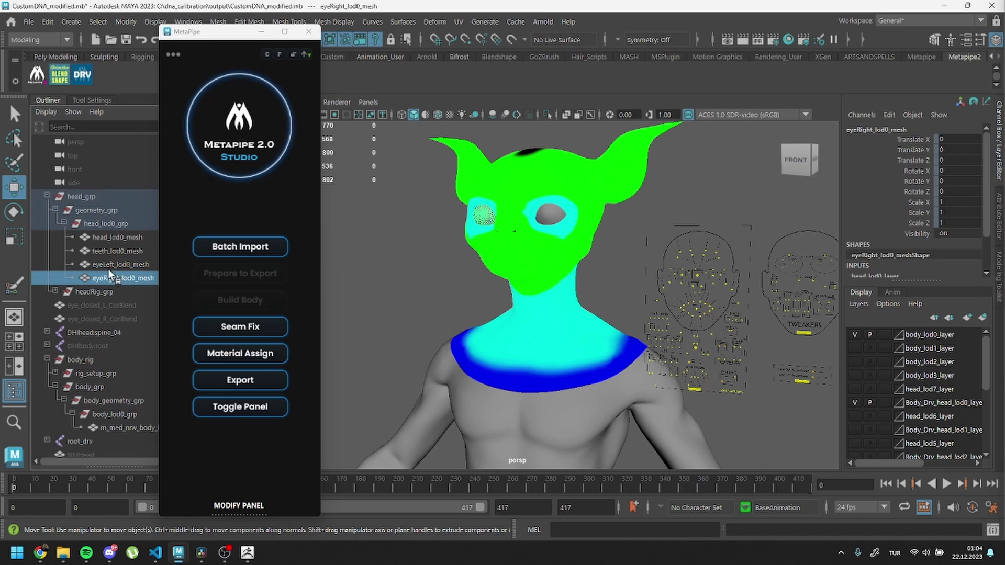
{"action": "left_click", "coordinate": [109, 250], "text": "shift"}
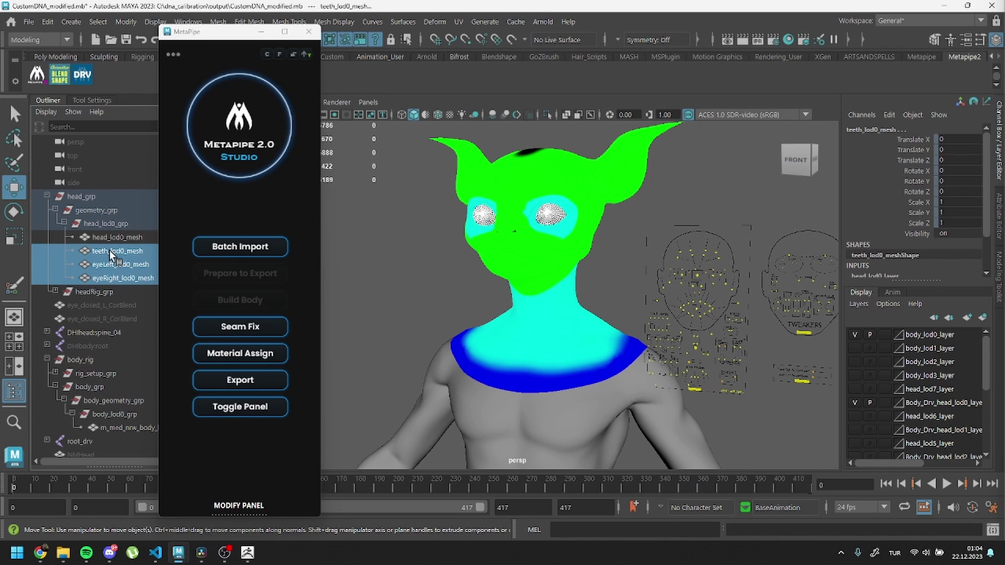
{"action": "left_click", "coordinate": [280, 355]}
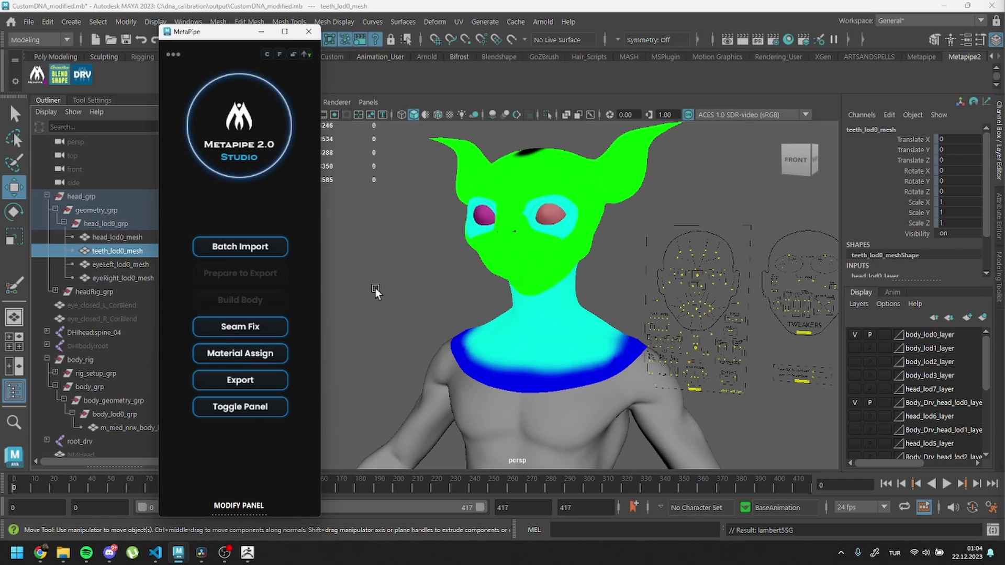
{"action": "left_click", "coordinate": [414, 338]}
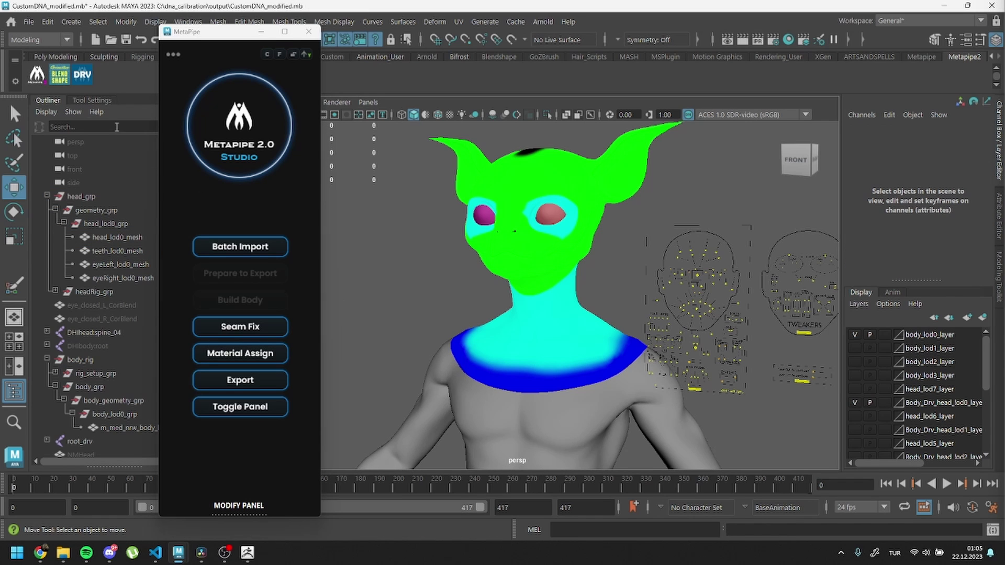
- Review the FBX options for exporting a selection, from geometry and animation to advanced options, and close them without exporting
{"action": "left_click", "coordinate": [30, 24]}
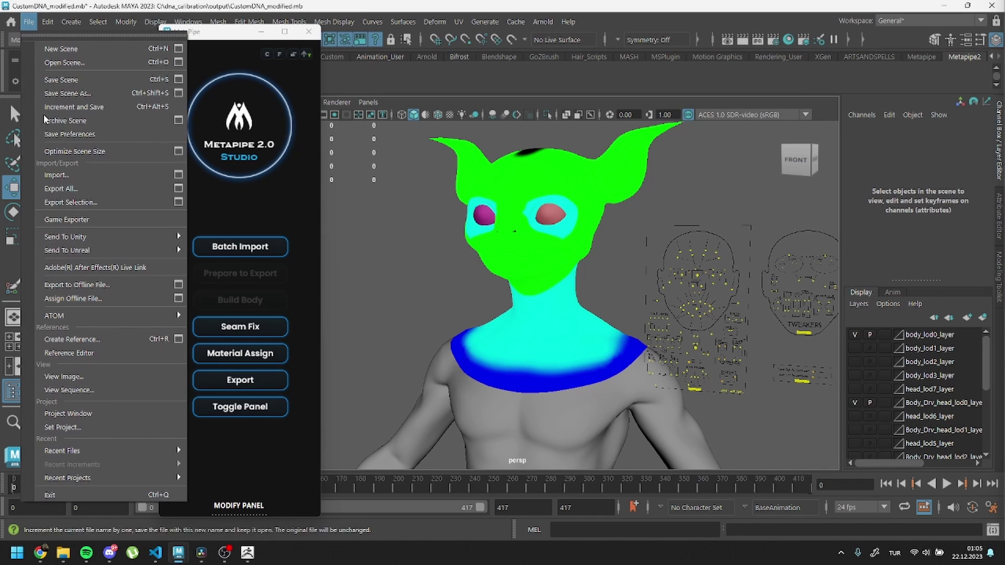
{"action": "left_click", "coordinate": [96, 208]}
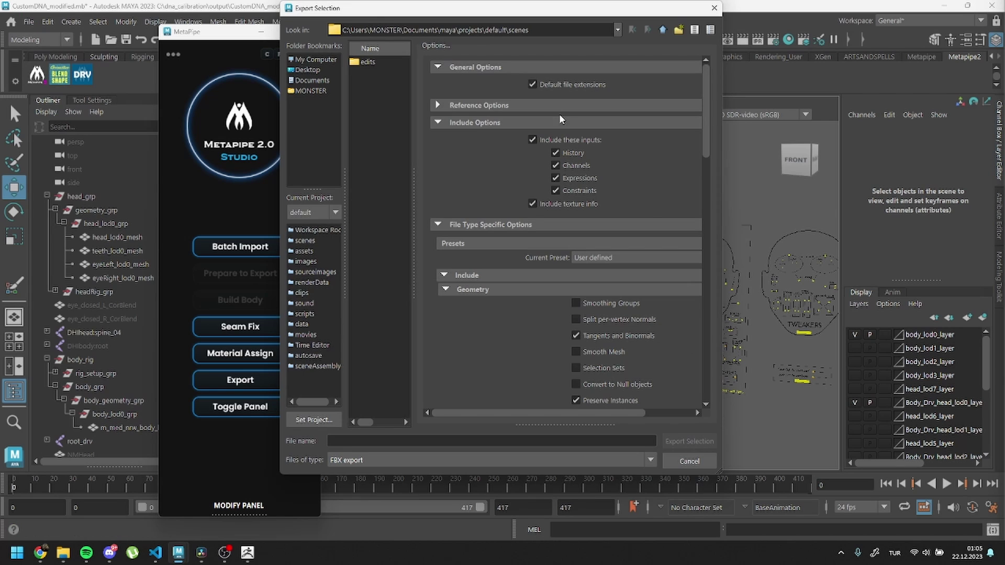
{"action": "left_click_drag", "start_coordinate": [710, 117], "coordinate": [706, 160]}
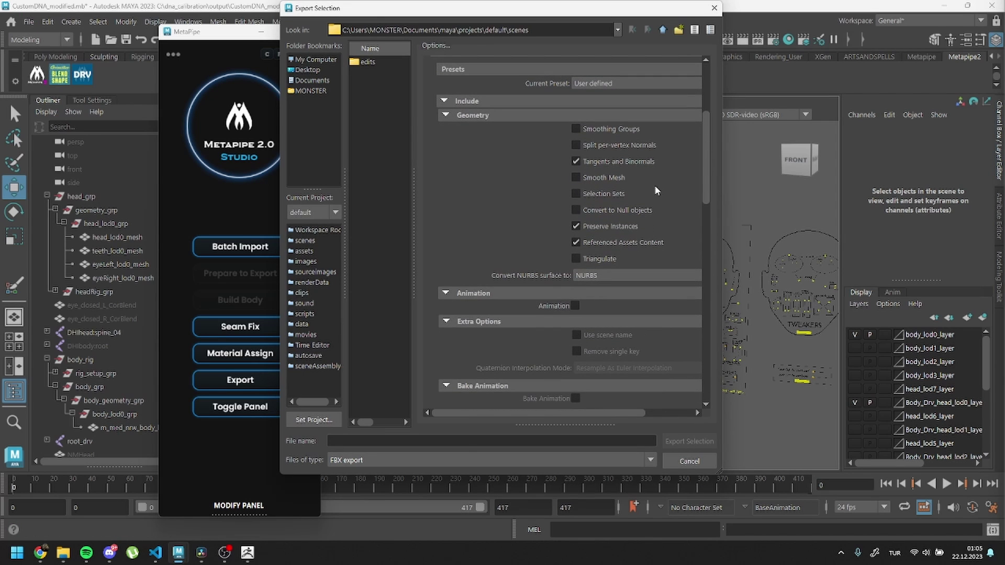
{"action": "left_click_drag", "start_coordinate": [707, 174], "coordinate": [702, 218]}
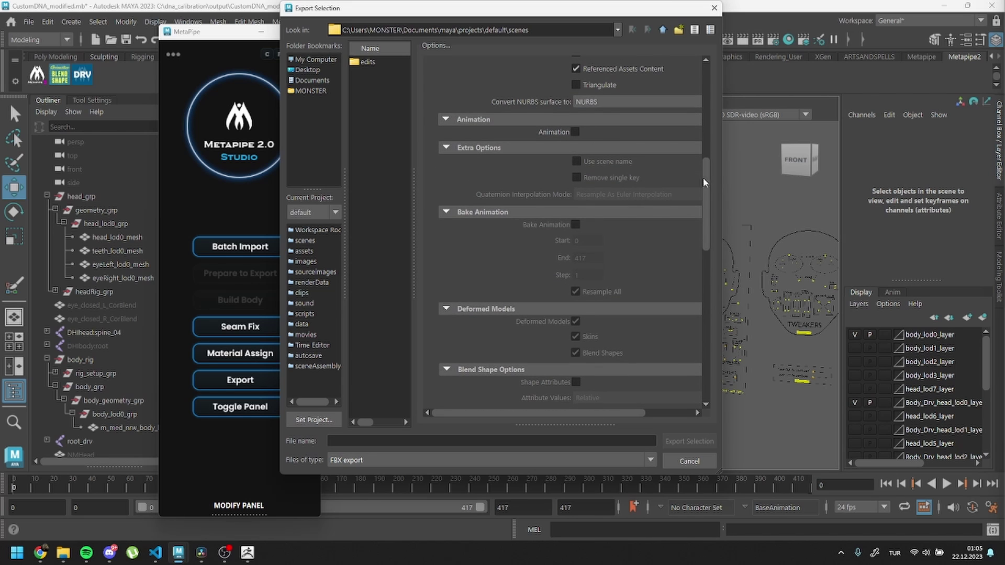
{"action": "left_click_drag", "start_coordinate": [704, 182], "coordinate": [709, 324]}
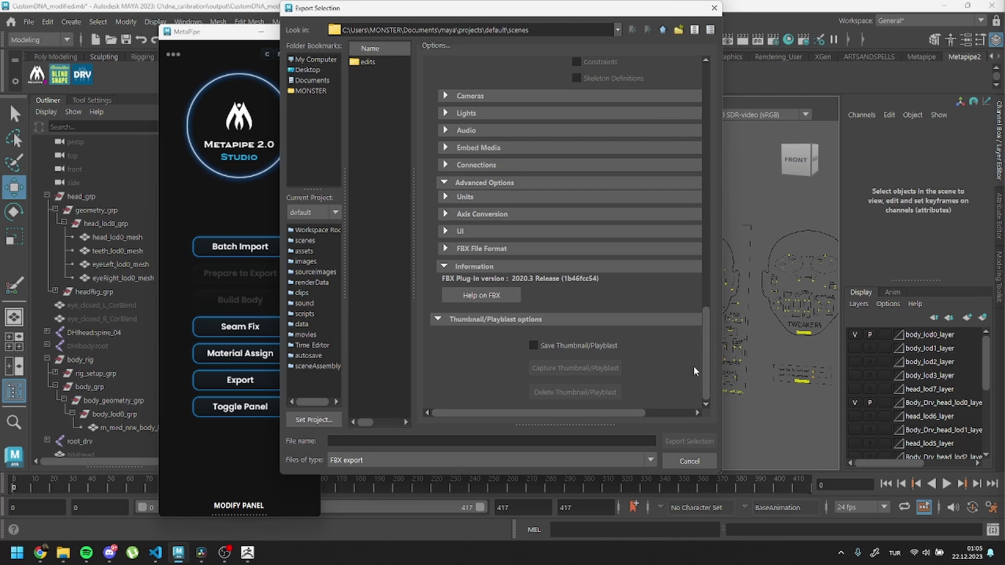
{"action": "left_click", "coordinate": [689, 462]}
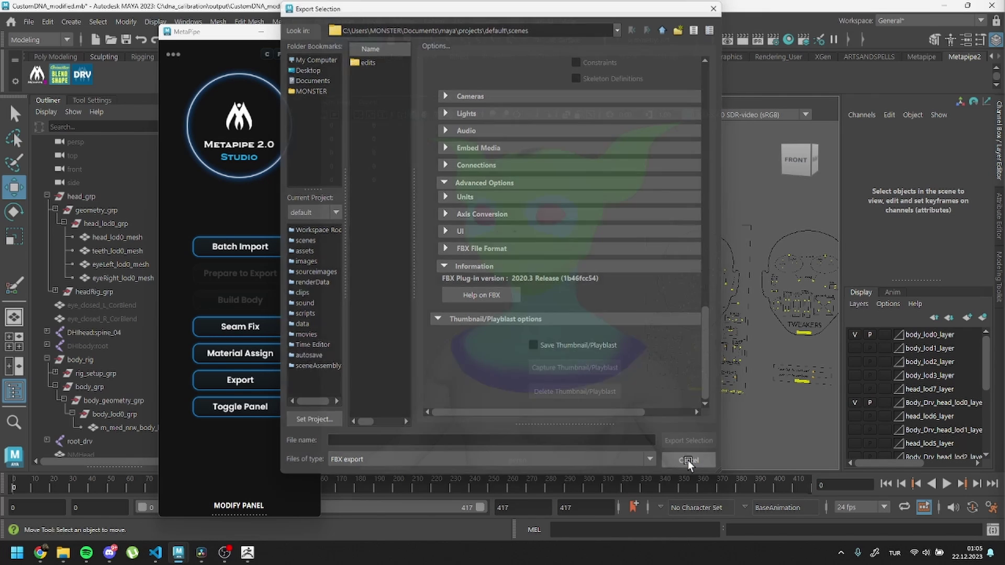
- Export the creature's head and body with MetaPipe's Export command
{"action": "left_click", "coordinate": [274, 382]}
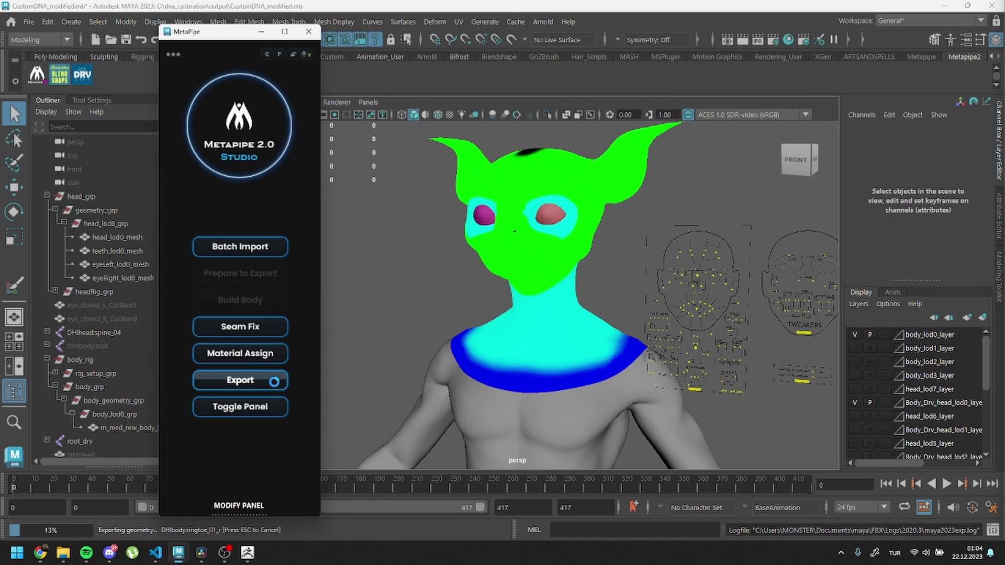